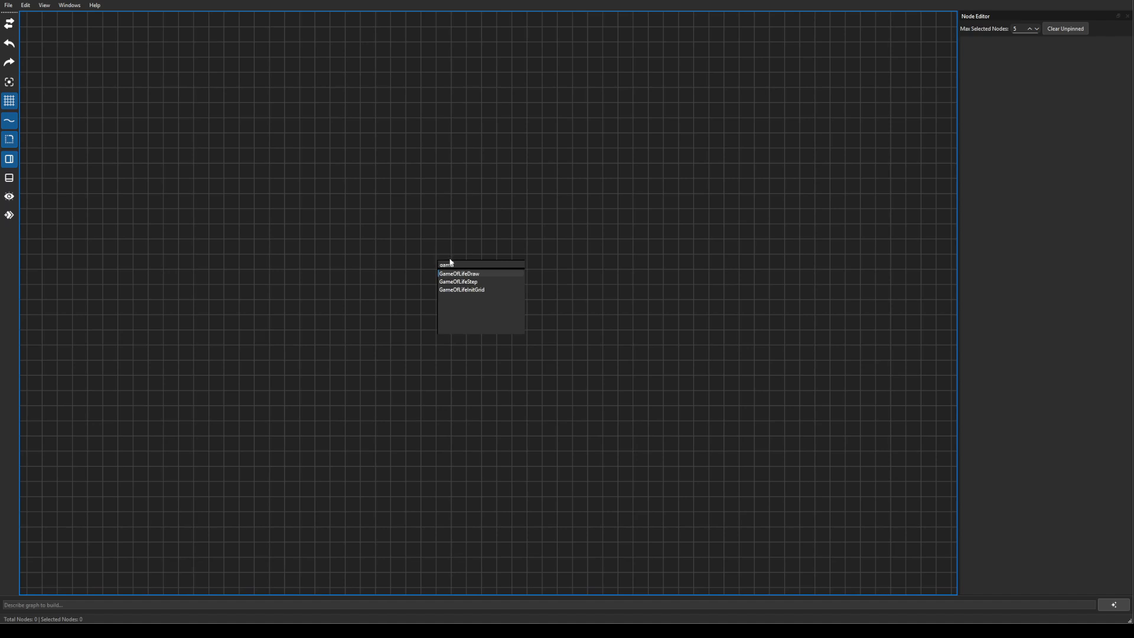
Step: Add a GameOfLifeDraw node on the far right of the graph and a GameOfLifeInitGrid node well to its left
left_click(462, 274)
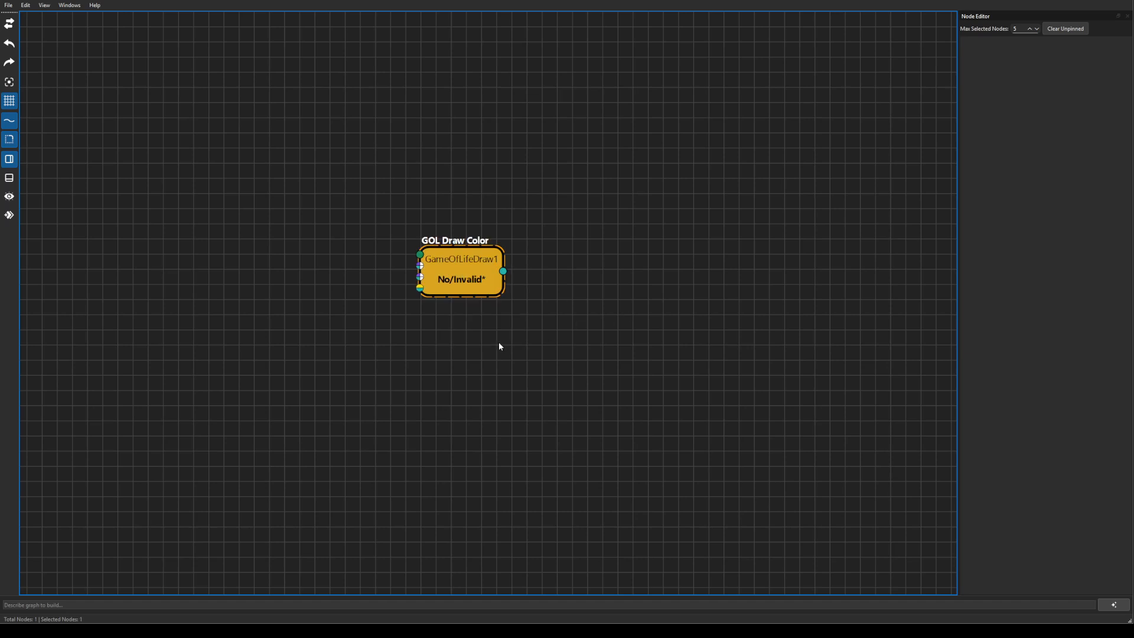
mouse_move(484, 276)
left_mouse_down()
mouse_move(620, 287)
mouse_move(815, 280)
left_mouse_up()
right_click(387, 255)
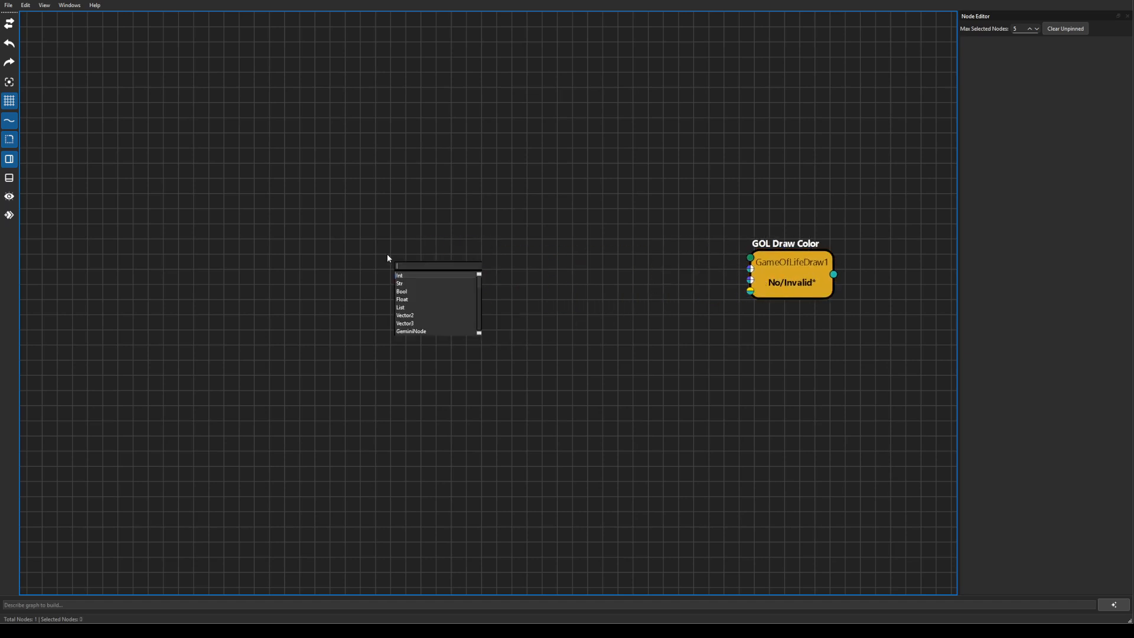
type("game")
key("Down")
key("Down")
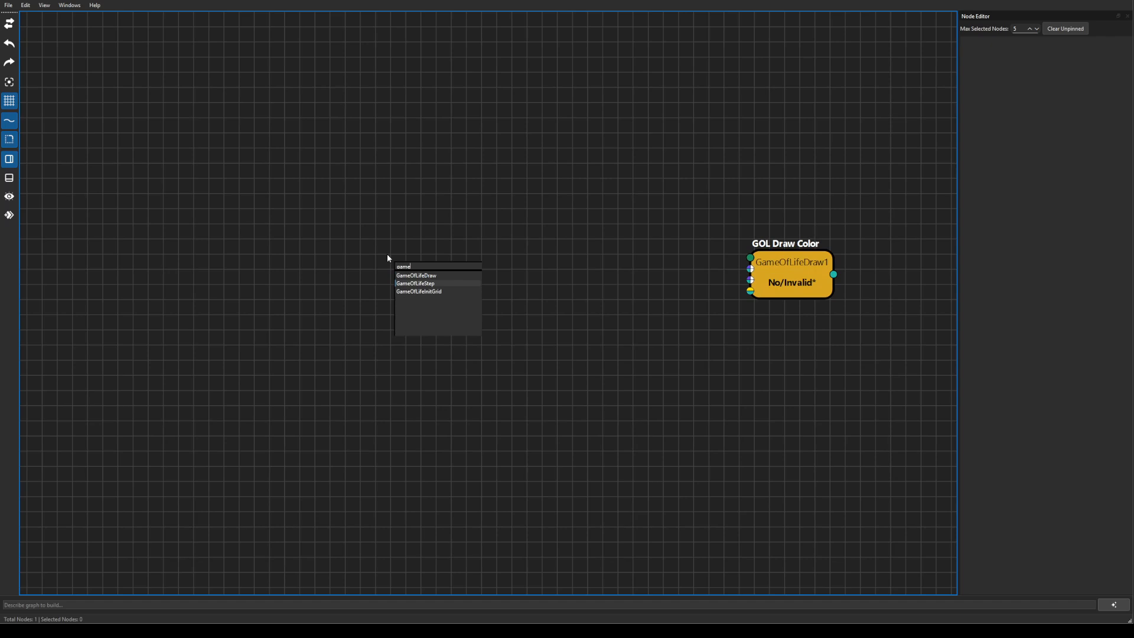
key("Return")
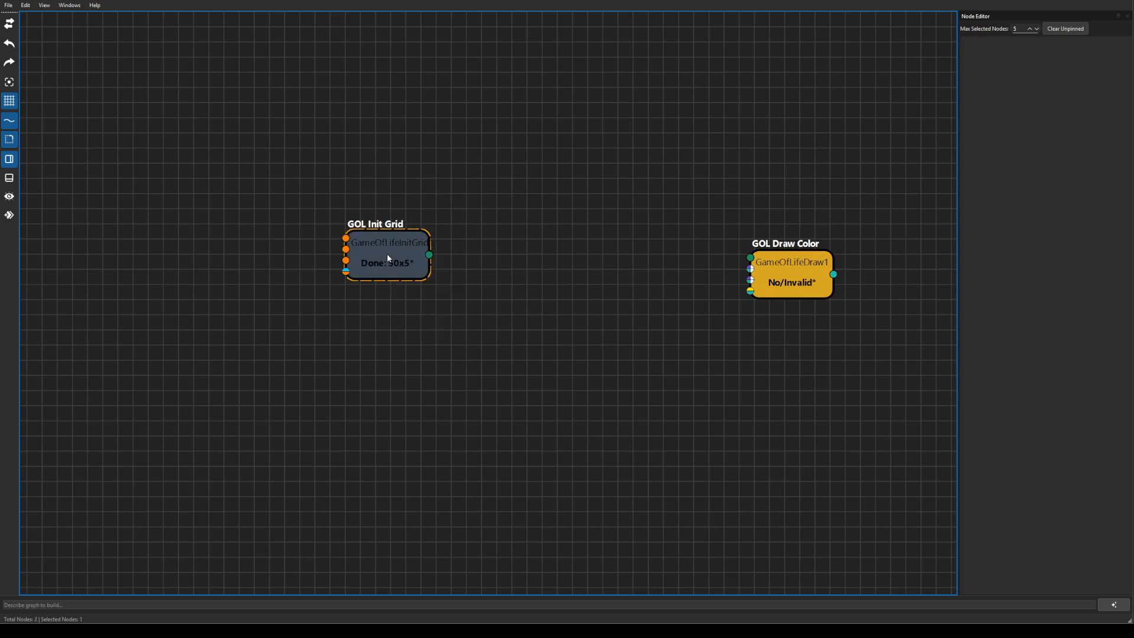
Step: Add a GameOfLifeStep node and place it between the GOL Init Grid and GOL Draw Color nodes
right_click(394, 385)
type("game")
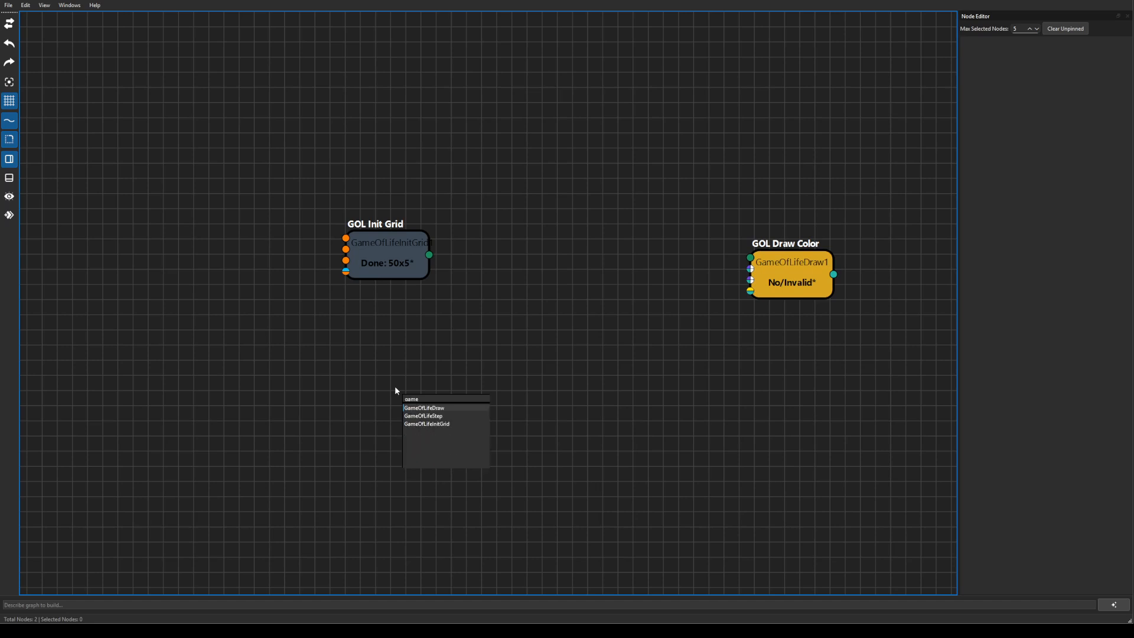
left_click(443, 415)
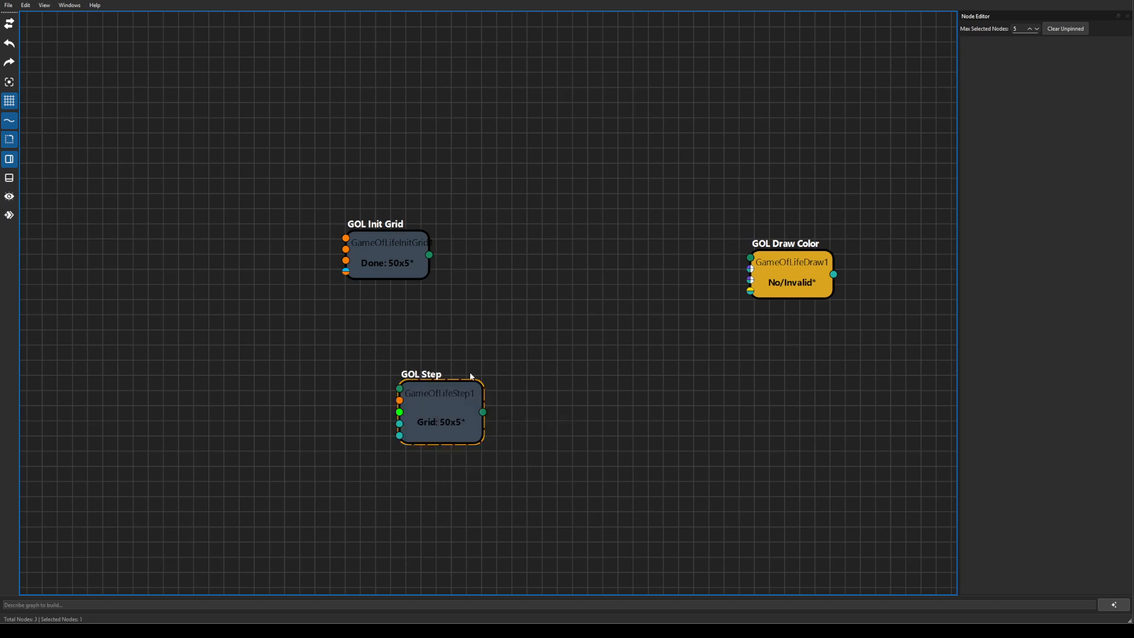
left_click_drag(471, 375, 508, 332)
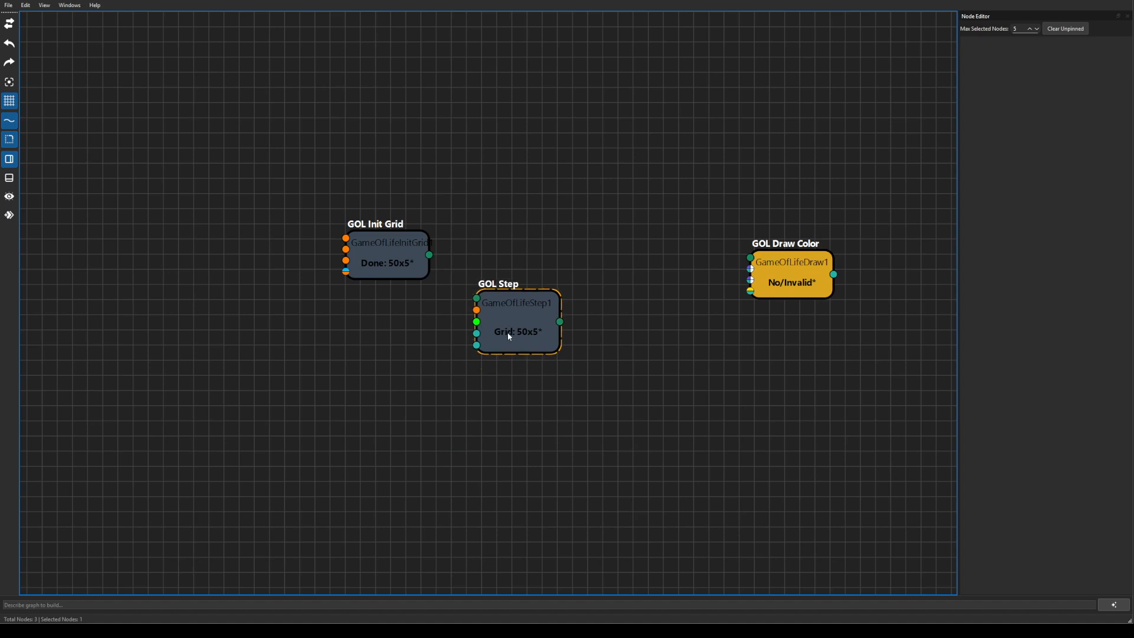
Step: Add a Frame node below the GOL Init Grid node
left_click(388, 411)
key("Tab")
type("fram")
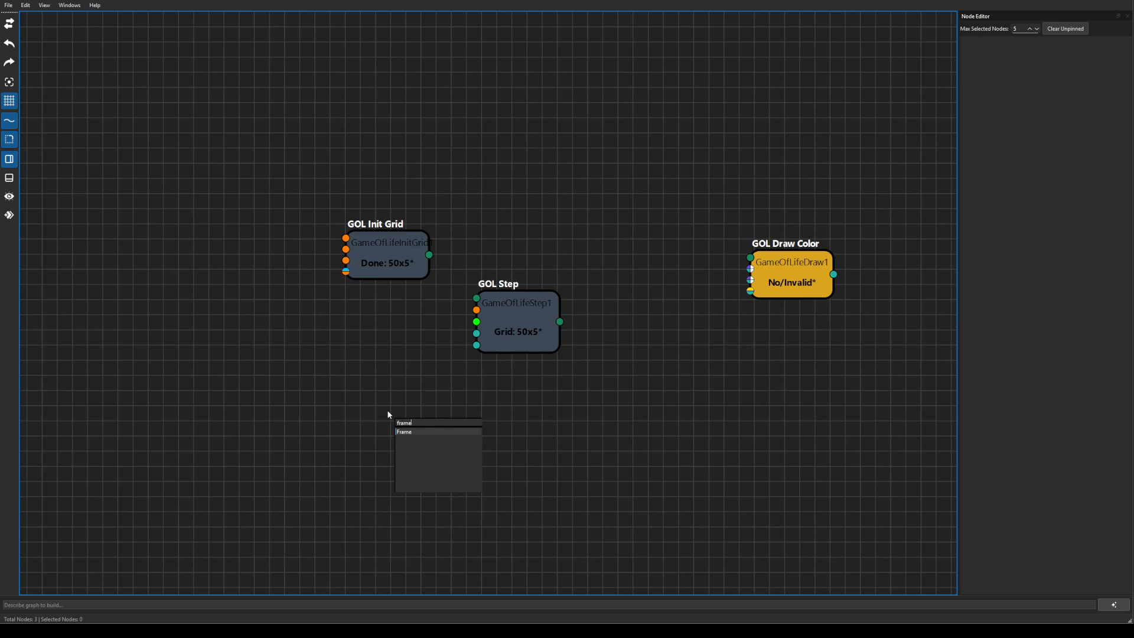
type("e")
key("Return")
Step: Add a Bool node and place it below the Frame node, clear of any overlap
key("Tab")
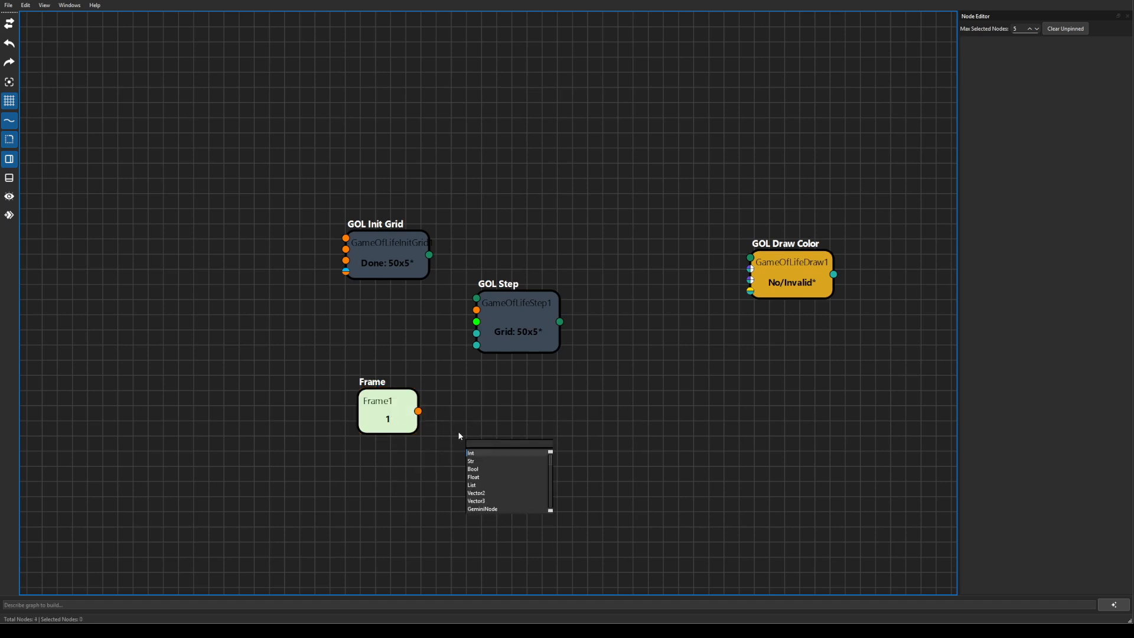
type("bool")
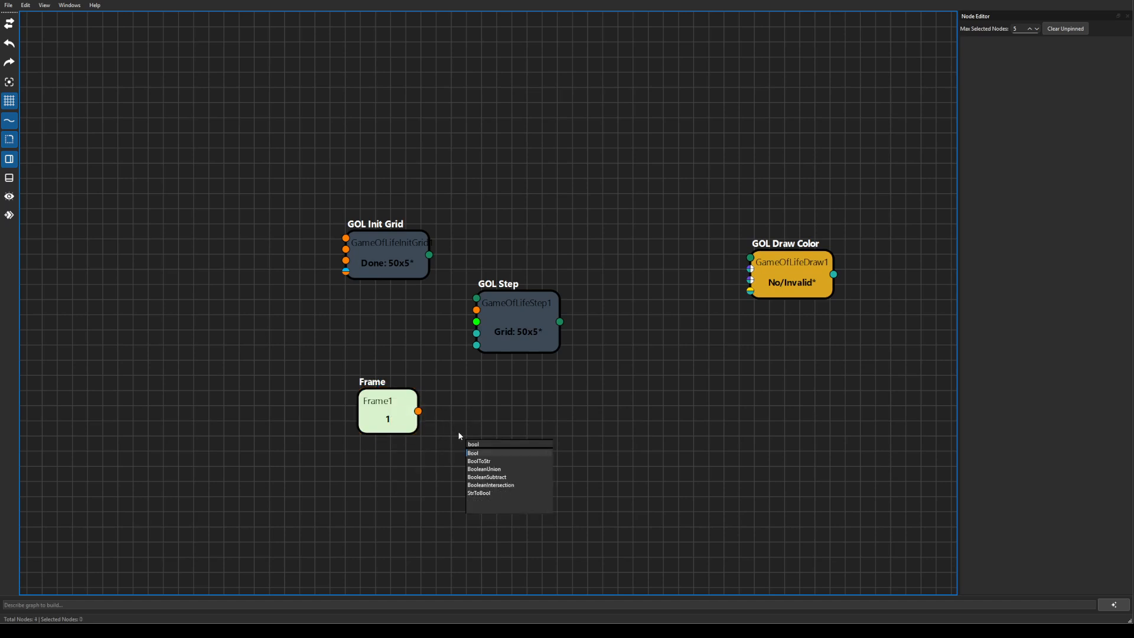
key("Return")
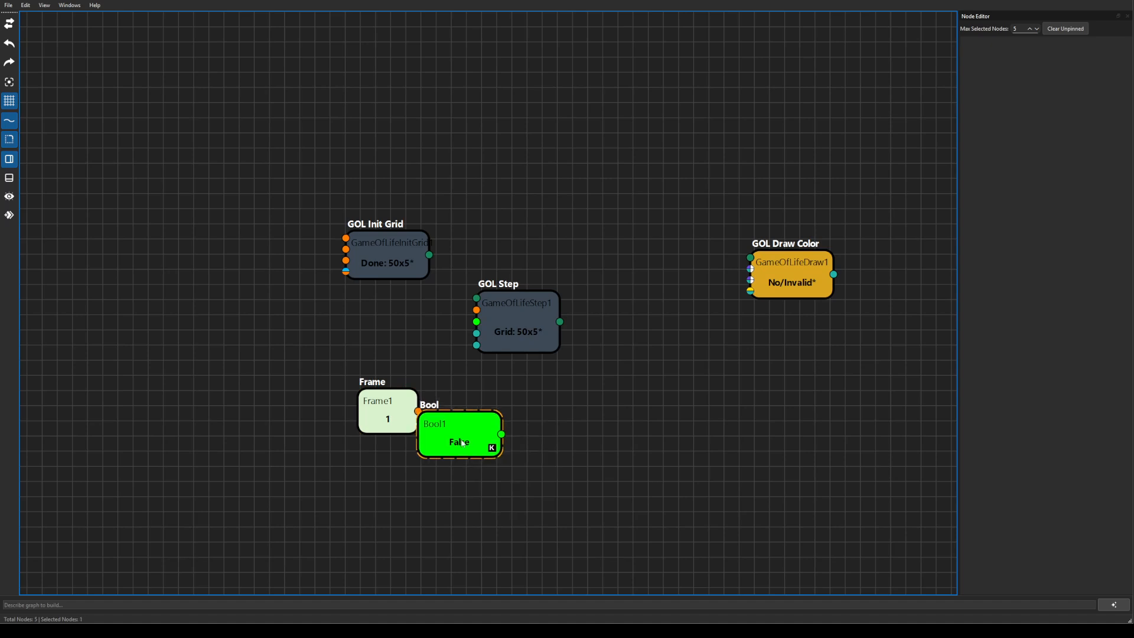
left_click_drag(460, 436, 479, 482)
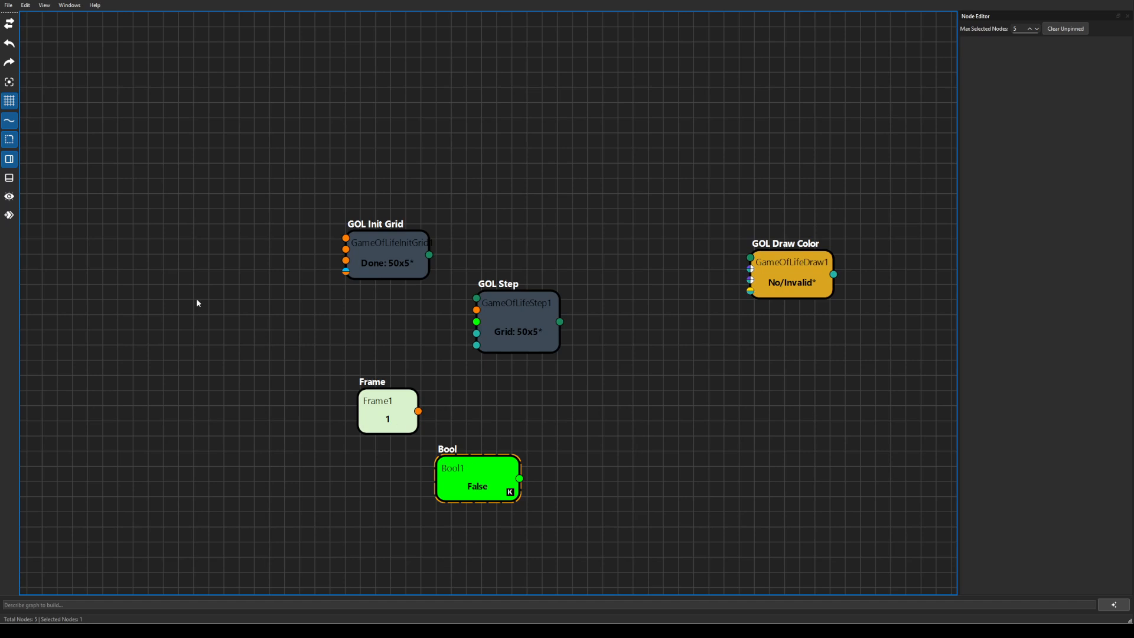
Step: Show the Visualizer beside the graph and bring all five nodes into view
left_click(9, 199)
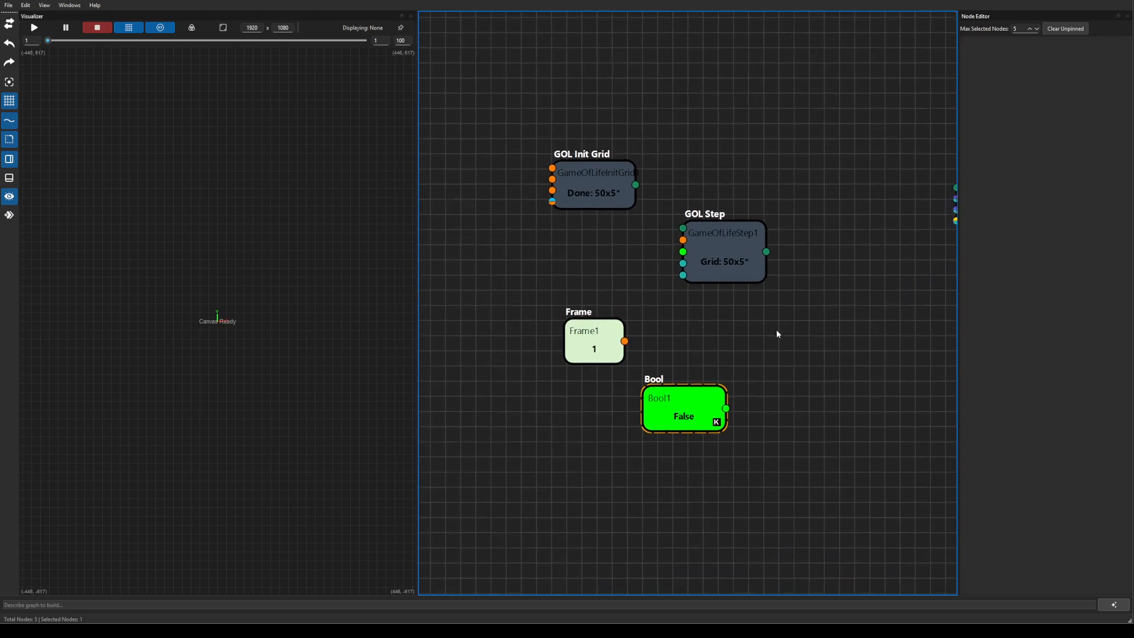
scroll(721, 352, "up", 2)
left_click_drag(776, 330, 737, 332)
scroll(727, 344, "down", 3)
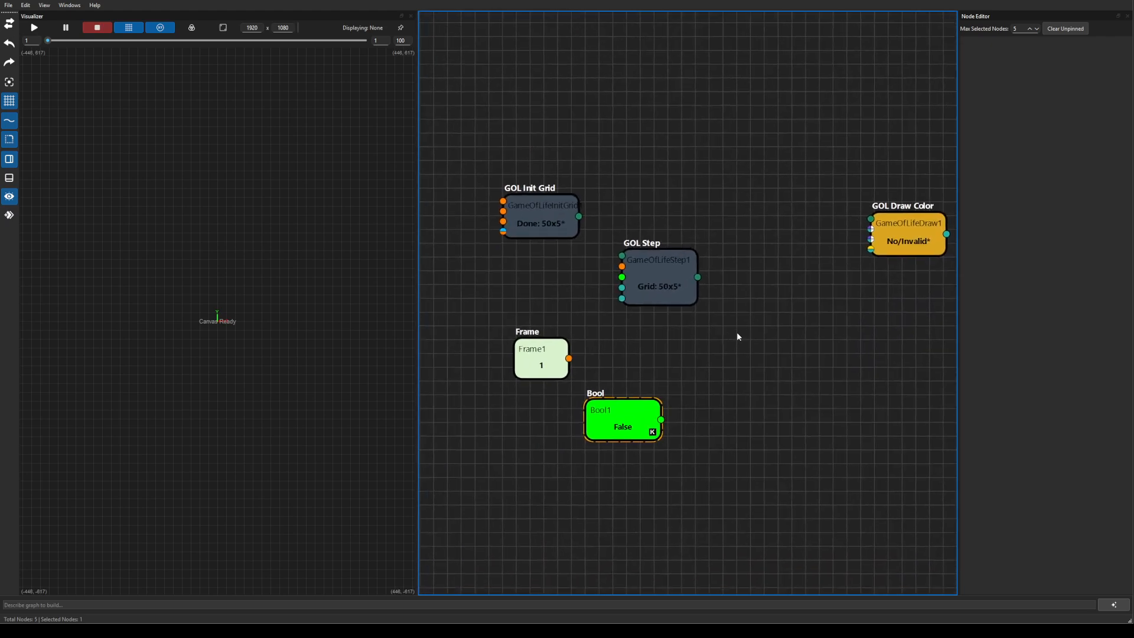
Step: Move GOL Draw Color and GOL Step closer together, and wire GOL Init Grid through GOL Step into GOL Draw Color
left_click_drag(883, 238, 809, 288)
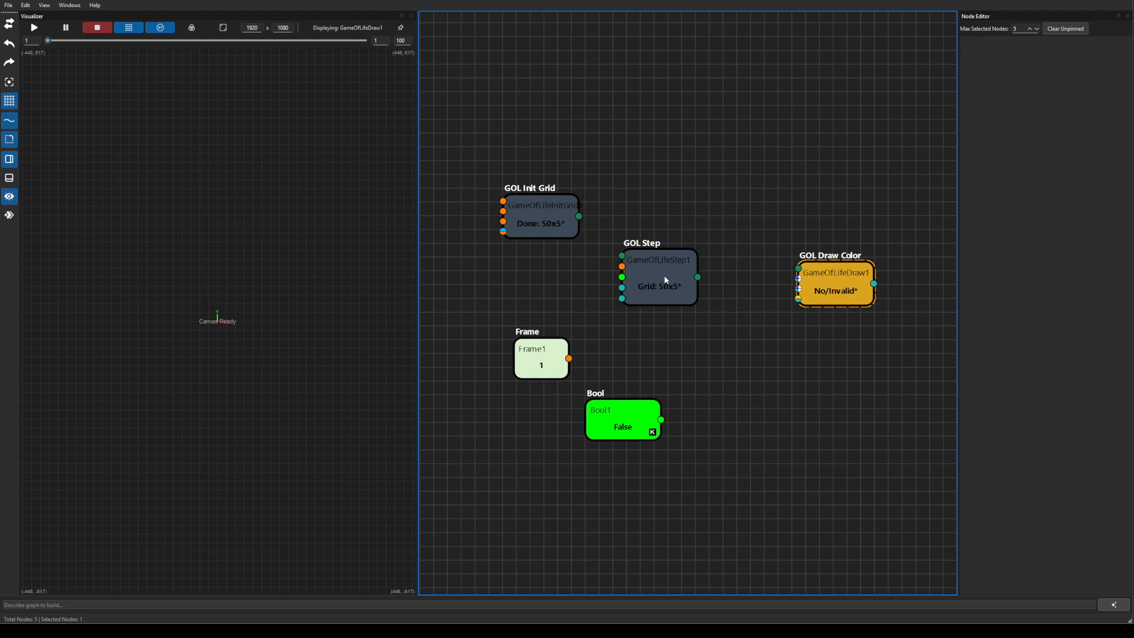
left_click_drag(664, 273, 684, 252)
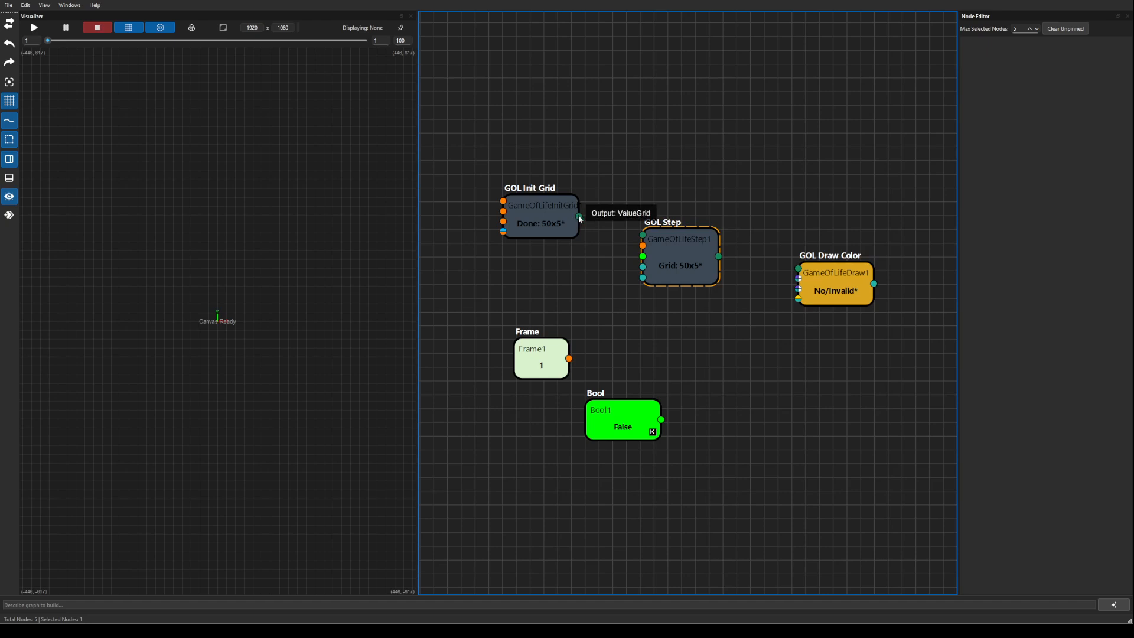
left_click_drag(579, 215, 643, 236)
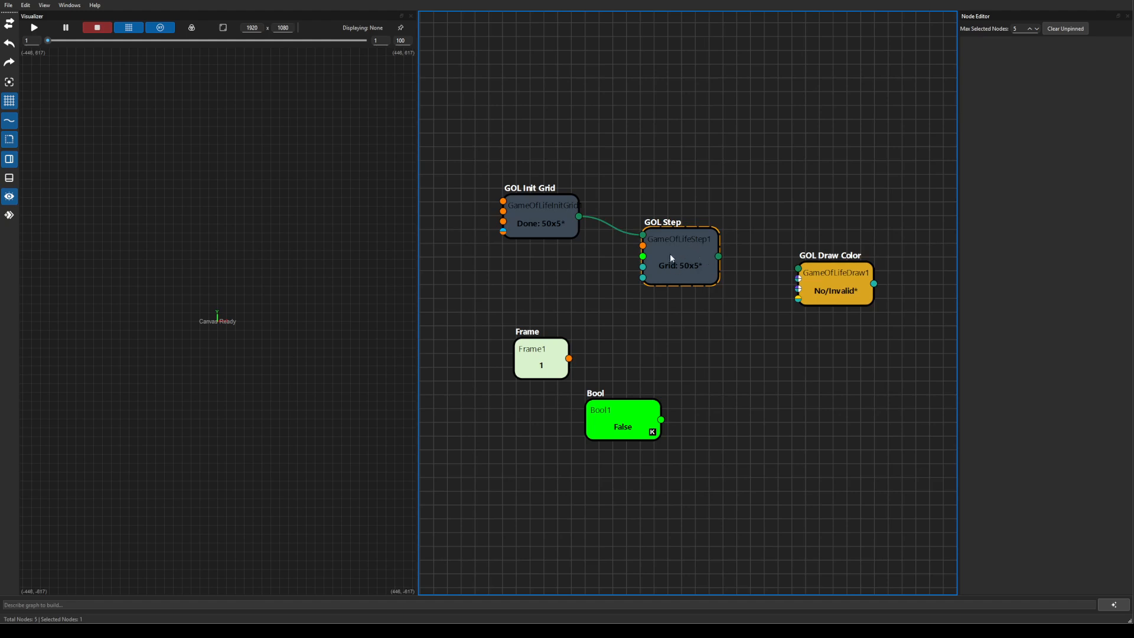
left_click_drag(719, 256, 800, 265)
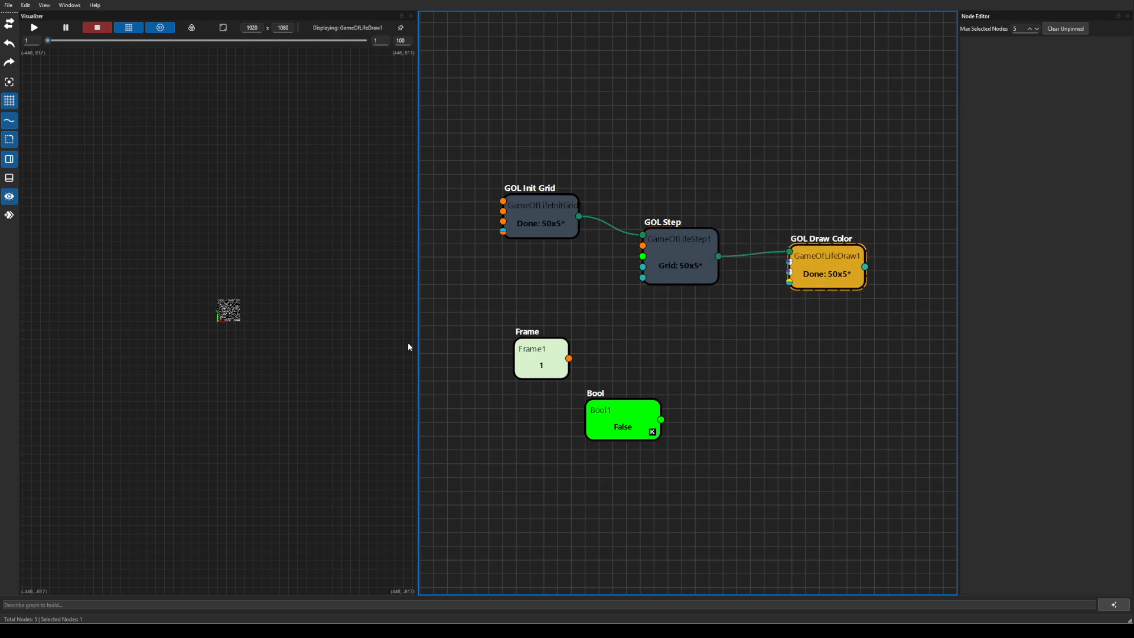
Step: Pin the Visualizer to the GOL Draw Color node's output
scroll(247, 336, "up", 5)
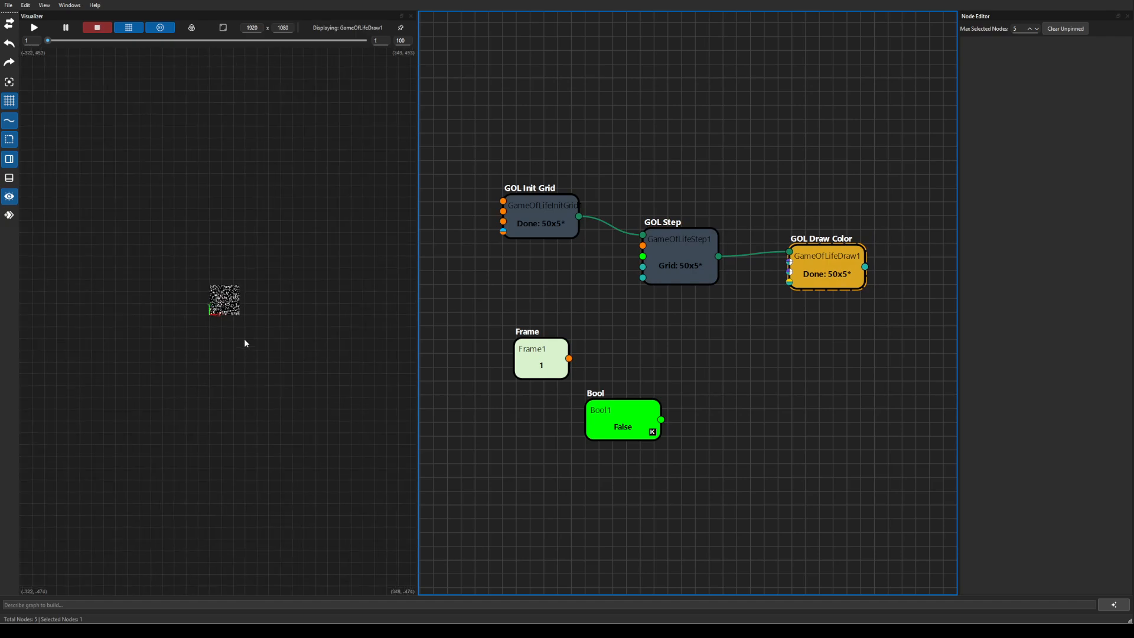
left_click_drag(232, 335, 266, 372)
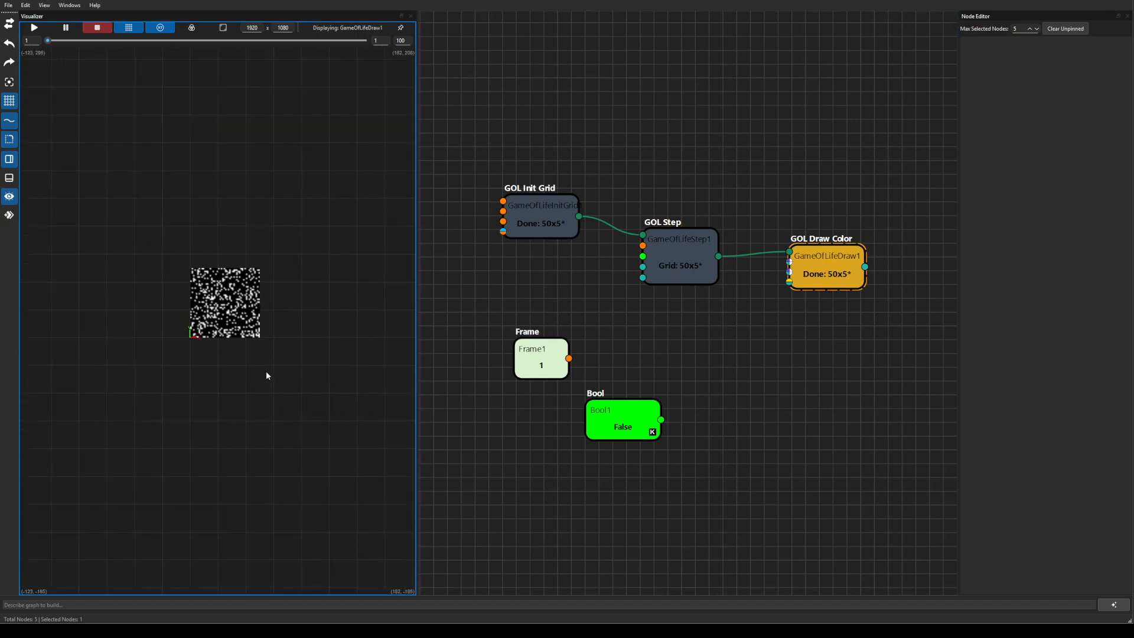
scroll(266, 372, "up", 1)
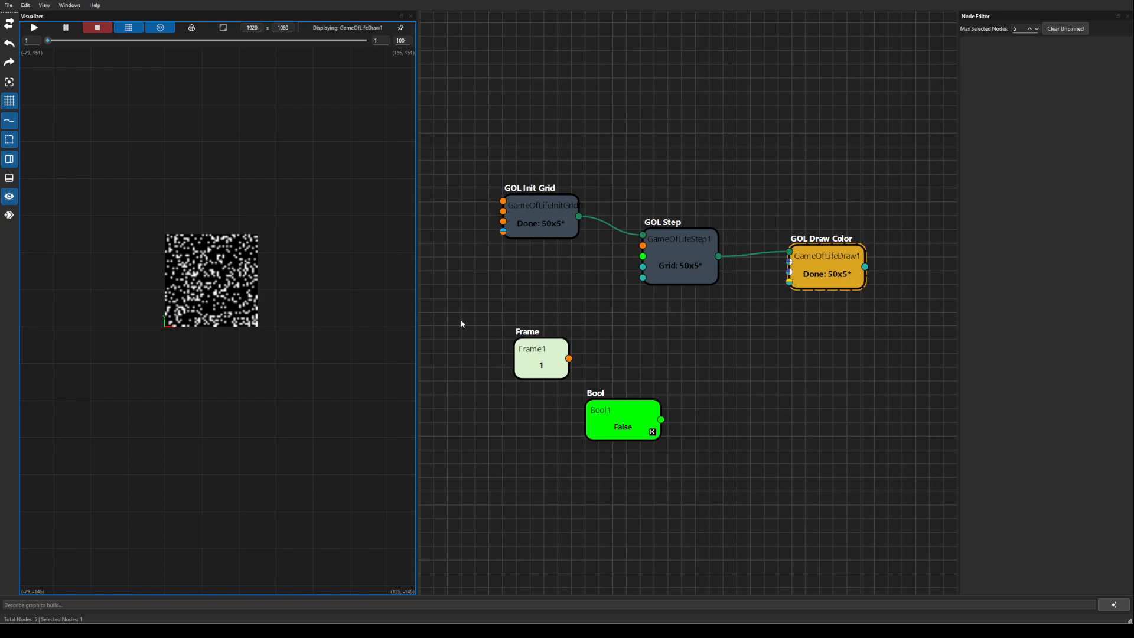
left_click(812, 258)
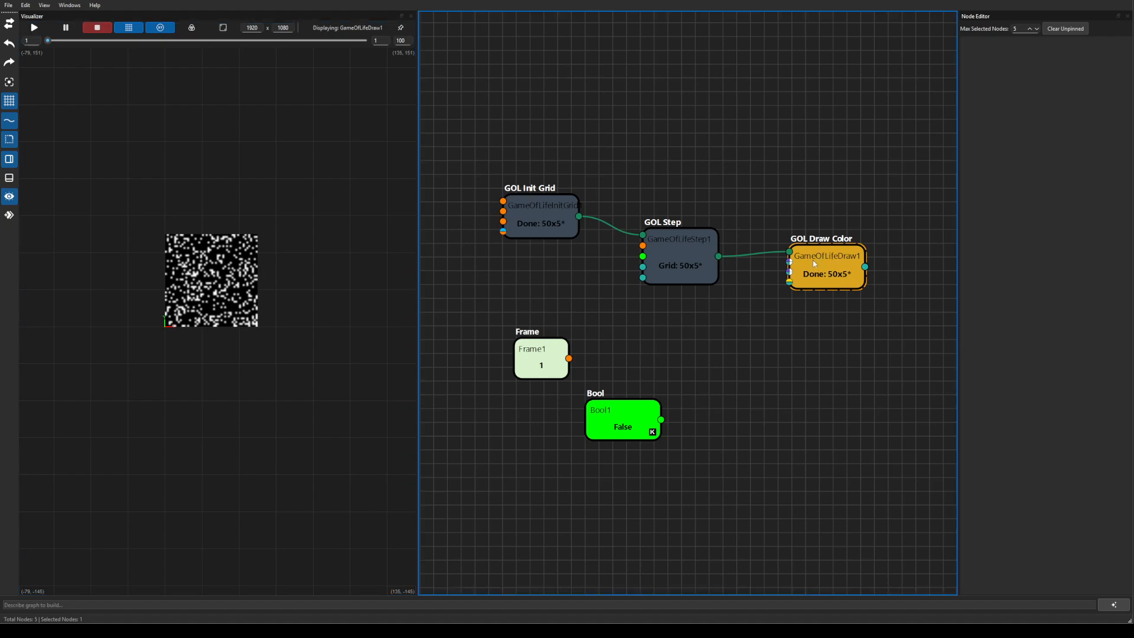
left_click(406, 28)
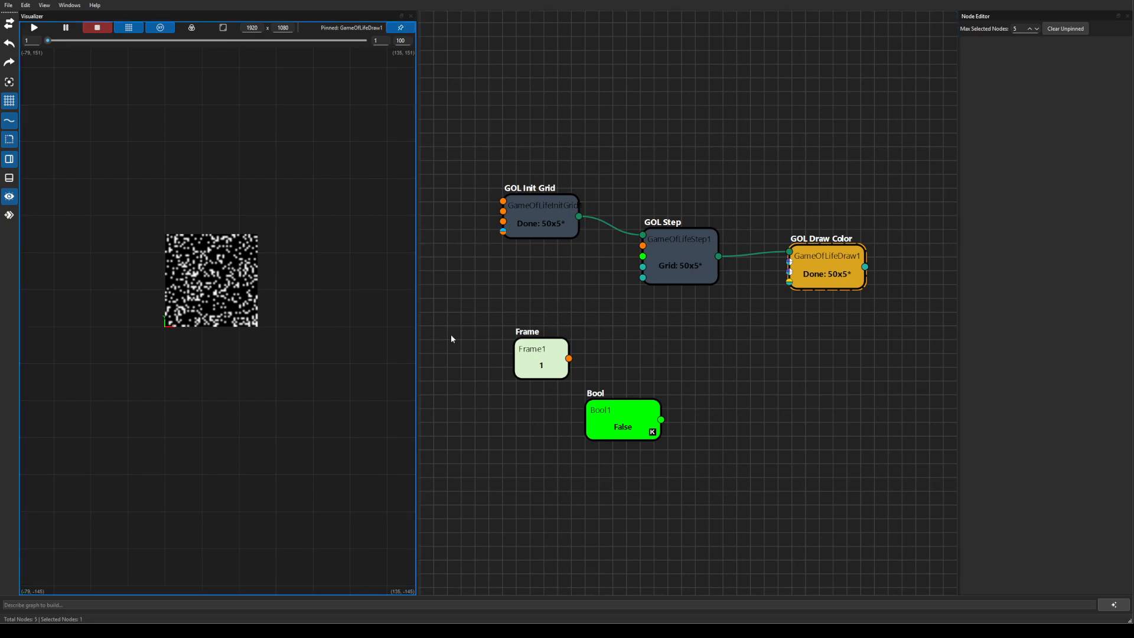
left_click(589, 318)
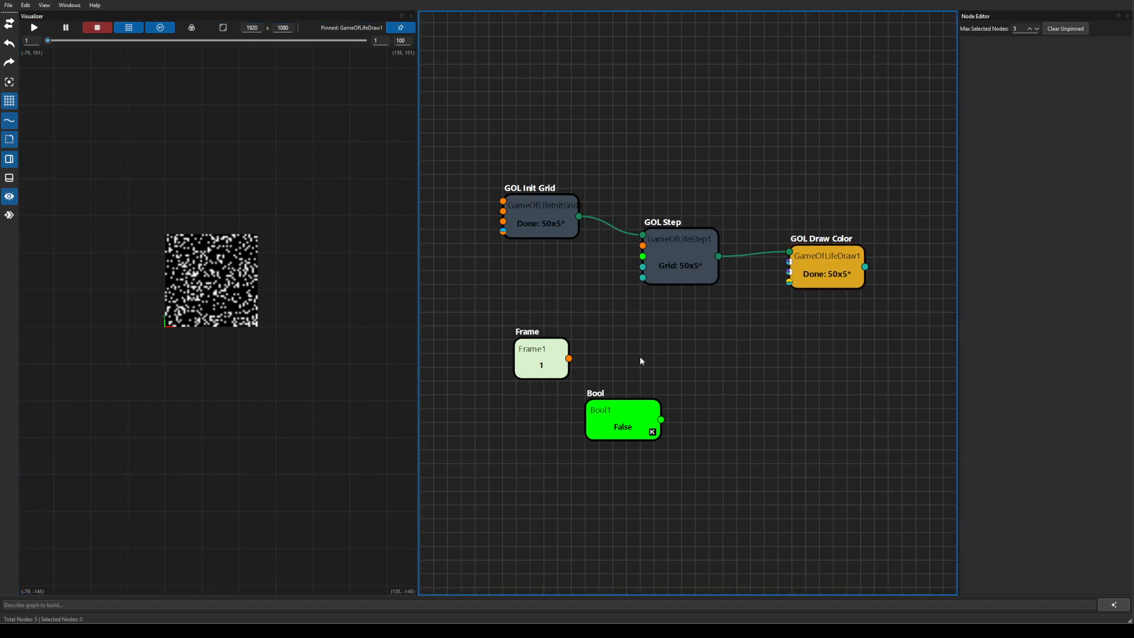
Step: Connect Frame to GOL Step's Frame In and Bool to its Reset In, stacking Init Grid, Frame and Bool in a column
left_click_drag(552, 357, 643, 247)
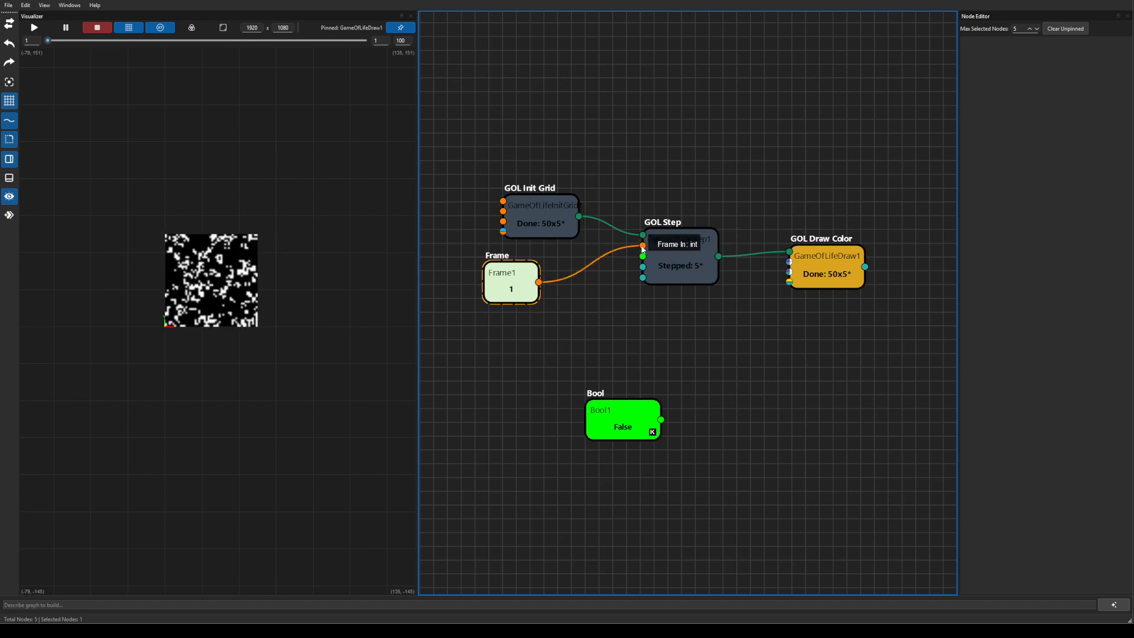
left_click_drag(620, 424, 542, 396)
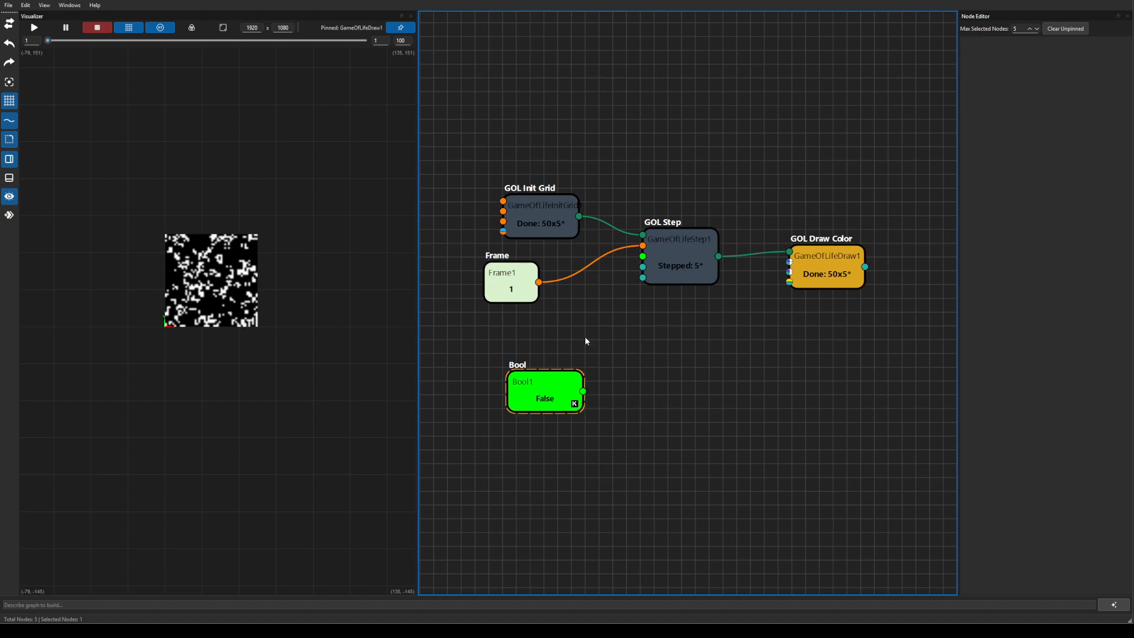
left_click_drag(542, 205, 529, 176)
left_click_drag(523, 288, 523, 256)
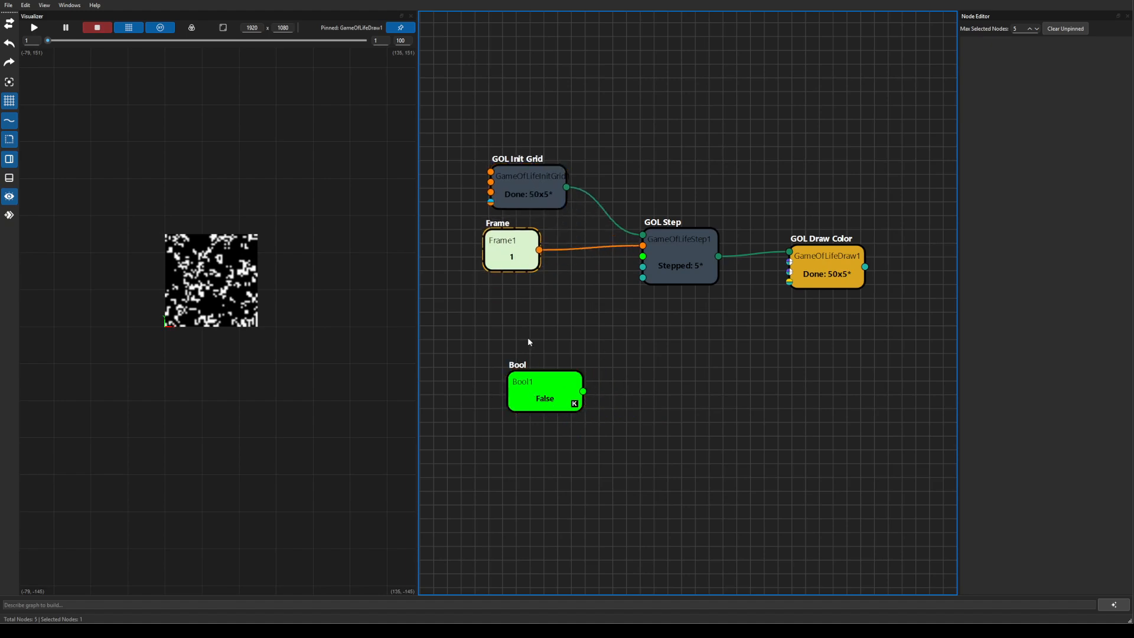
left_click_drag(546, 390, 642, 256)
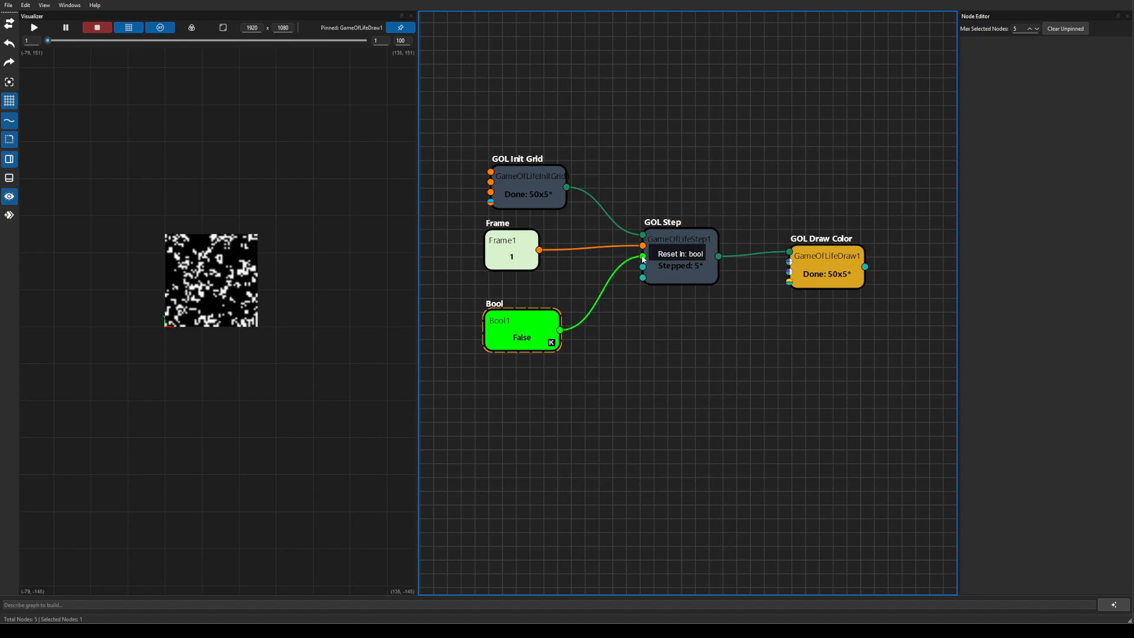
left_click_drag(513, 345, 512, 335)
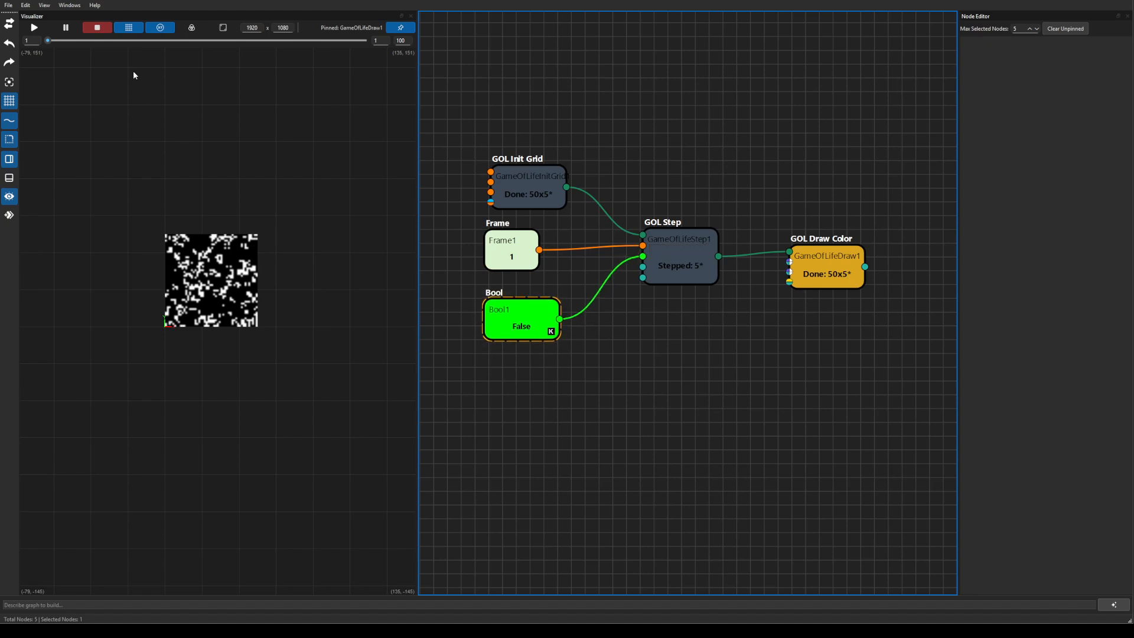
Step: Play the Game of Life simulation in the Visualizer, and stop the playback
left_click(39, 32)
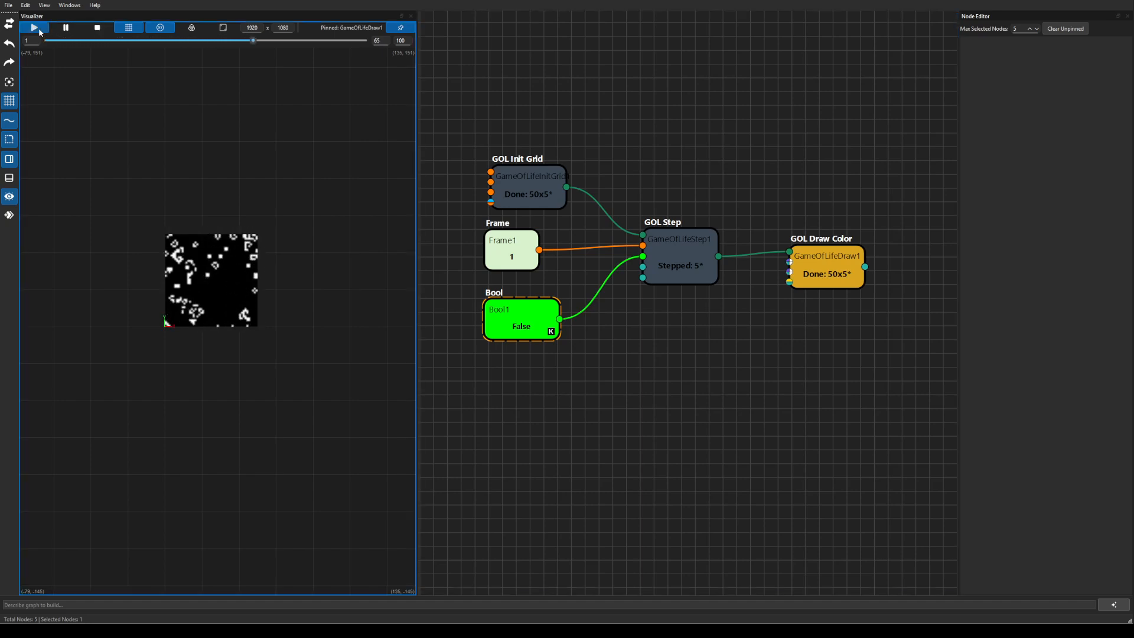
left_click(104, 27)
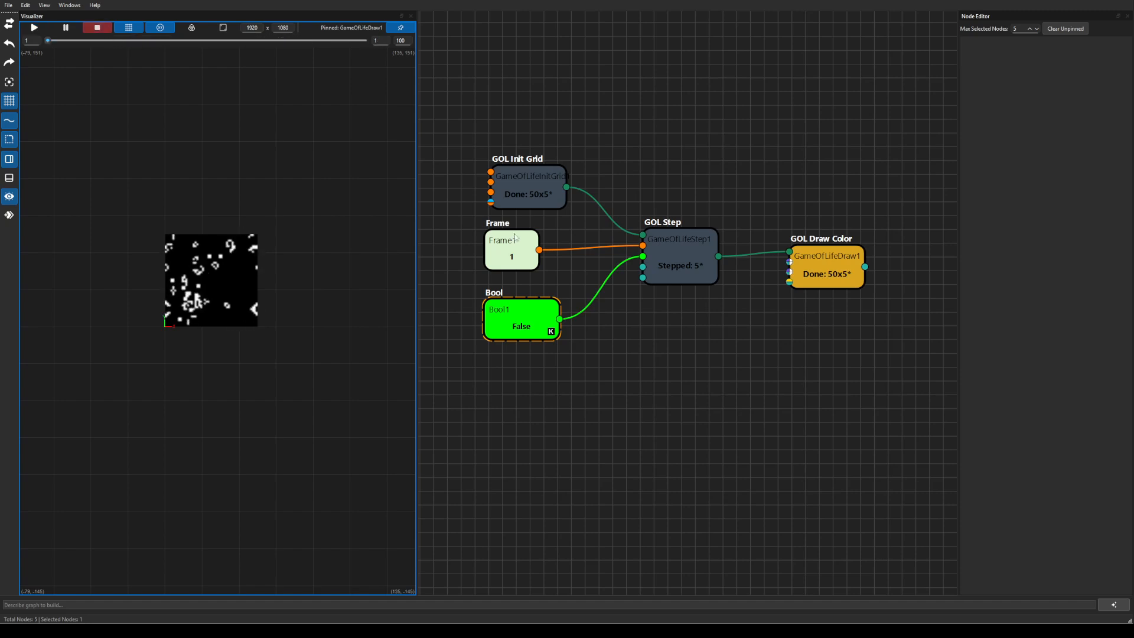
Step: Set the GOL Init Grid node's width to 512
left_click(520, 179)
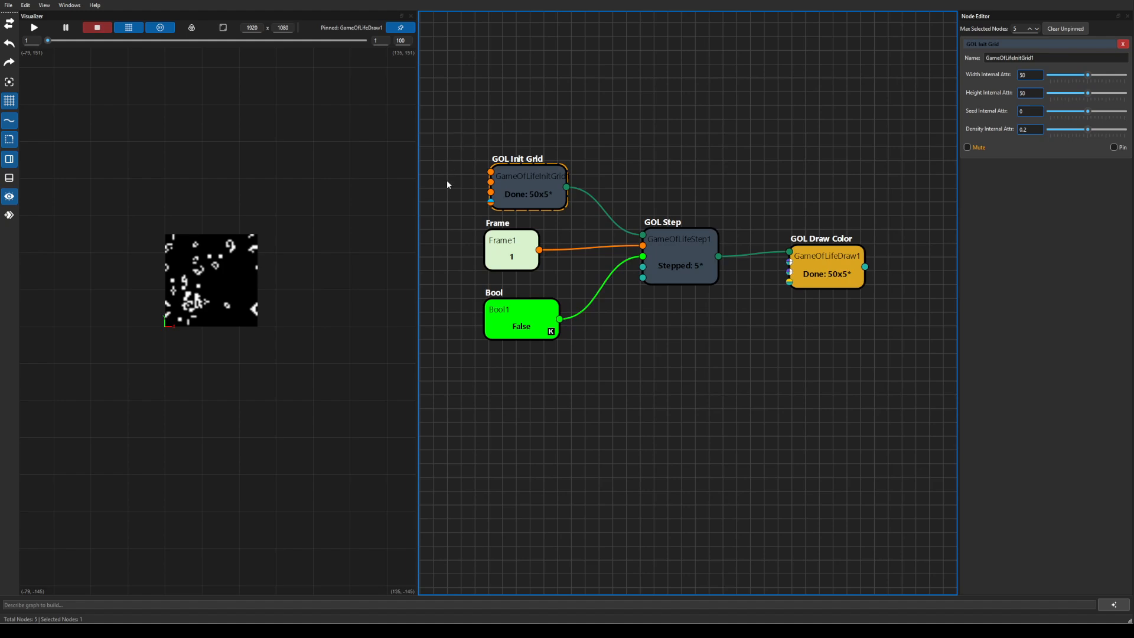
left_click_drag(664, 130, 720, 135)
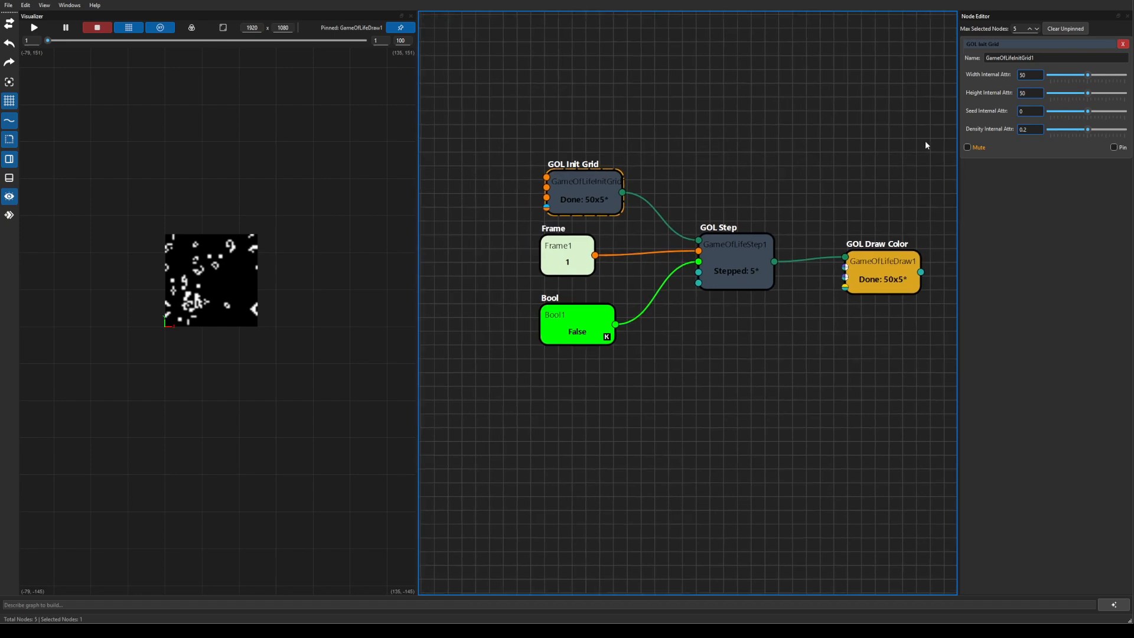
left_click(1038, 74)
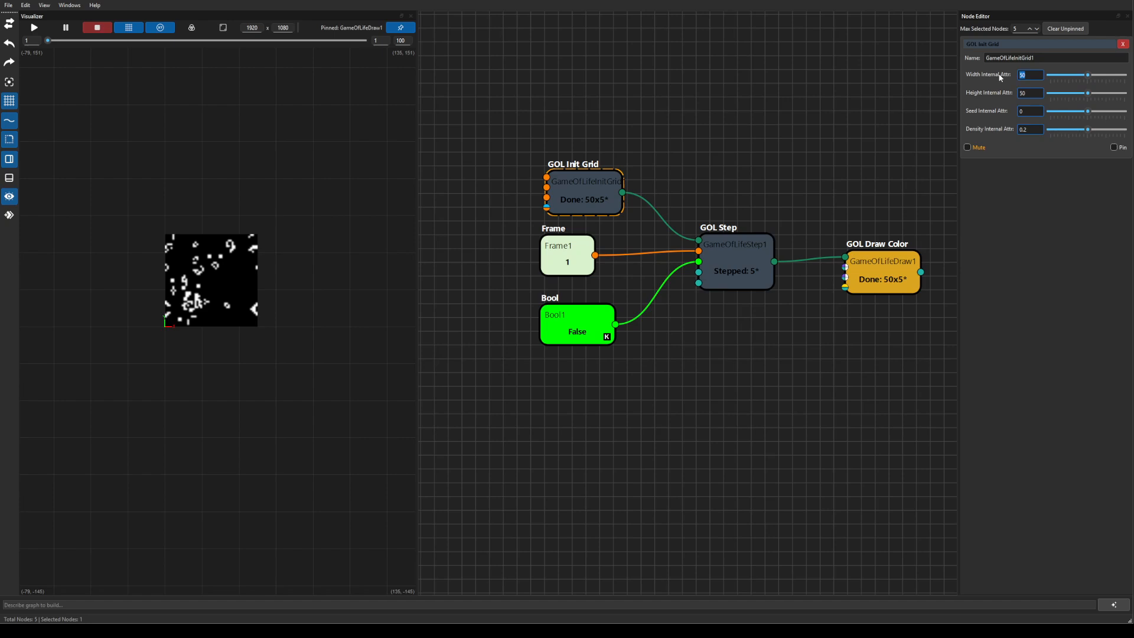
type("512")
key("Return")
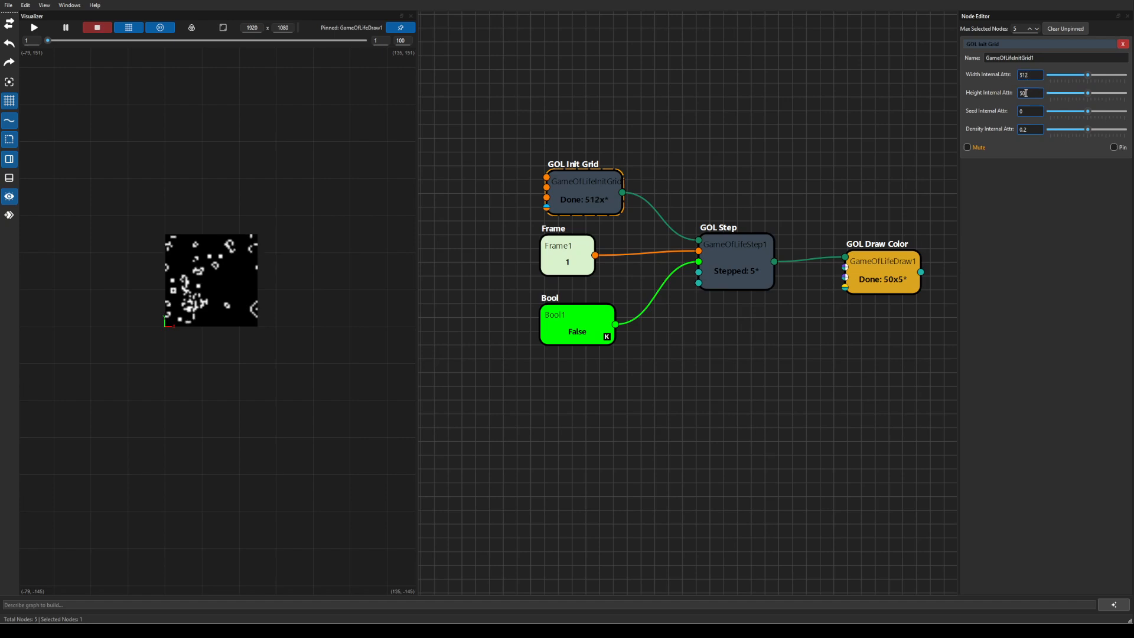
Step: Set the GOL Init Grid node's height to 512 and turn the Bool node on to reset the simulation
left_click(1026, 92)
type("512")
key("Return")
left_click(566, 329)
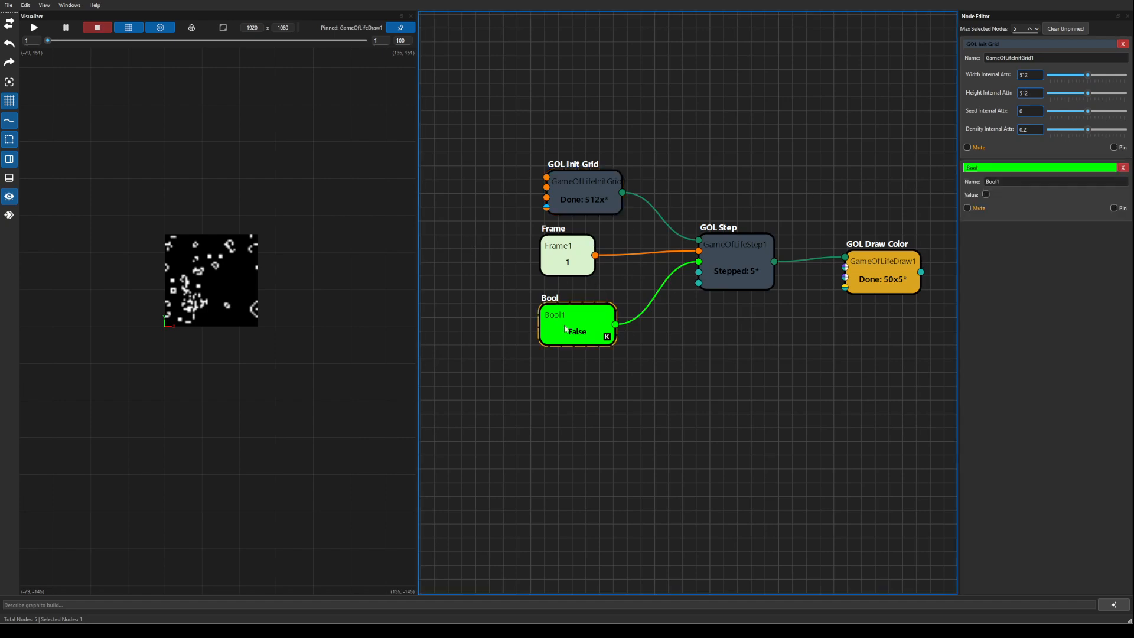
left_click(985, 195)
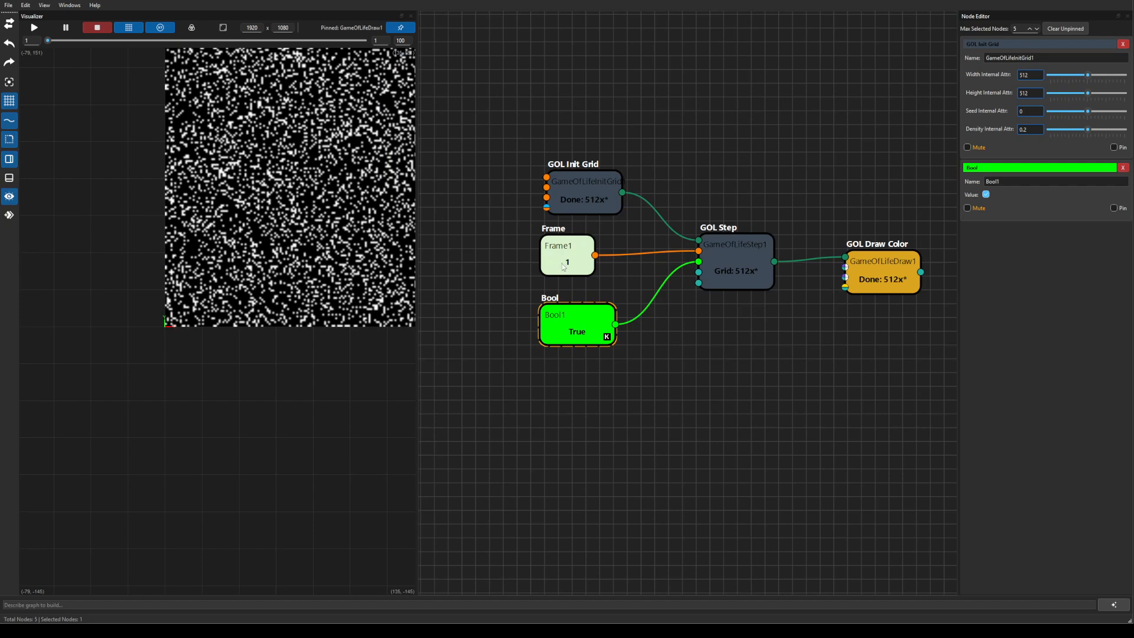
Step: Fit the enlarged grid in the Visualizer, play the simulation and stop the playback
left_click(230, 374)
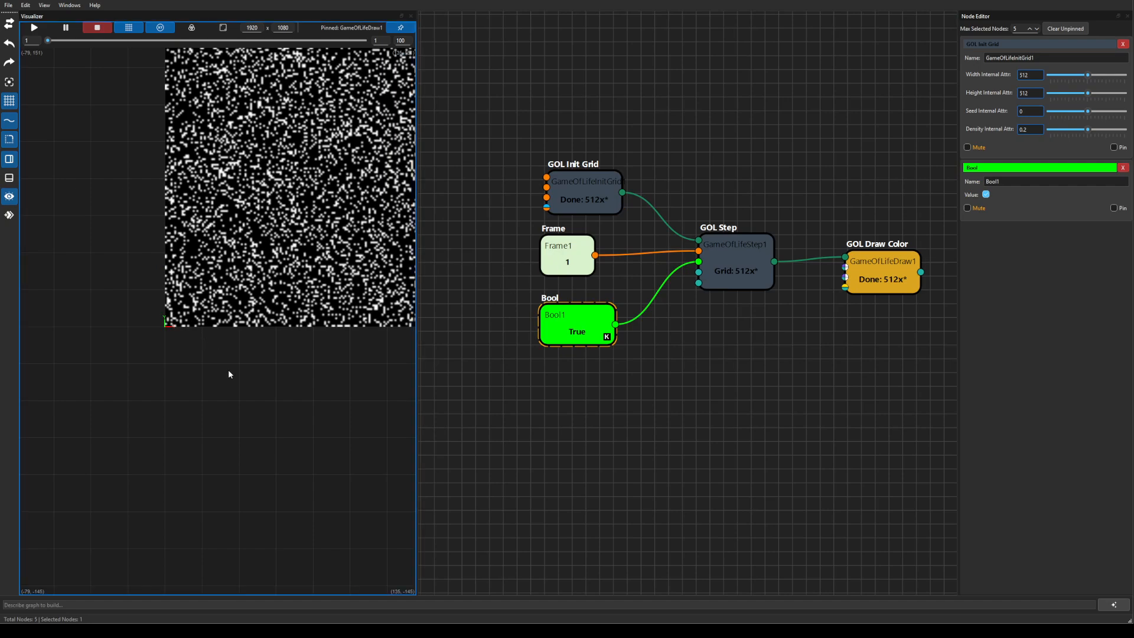
key("f")
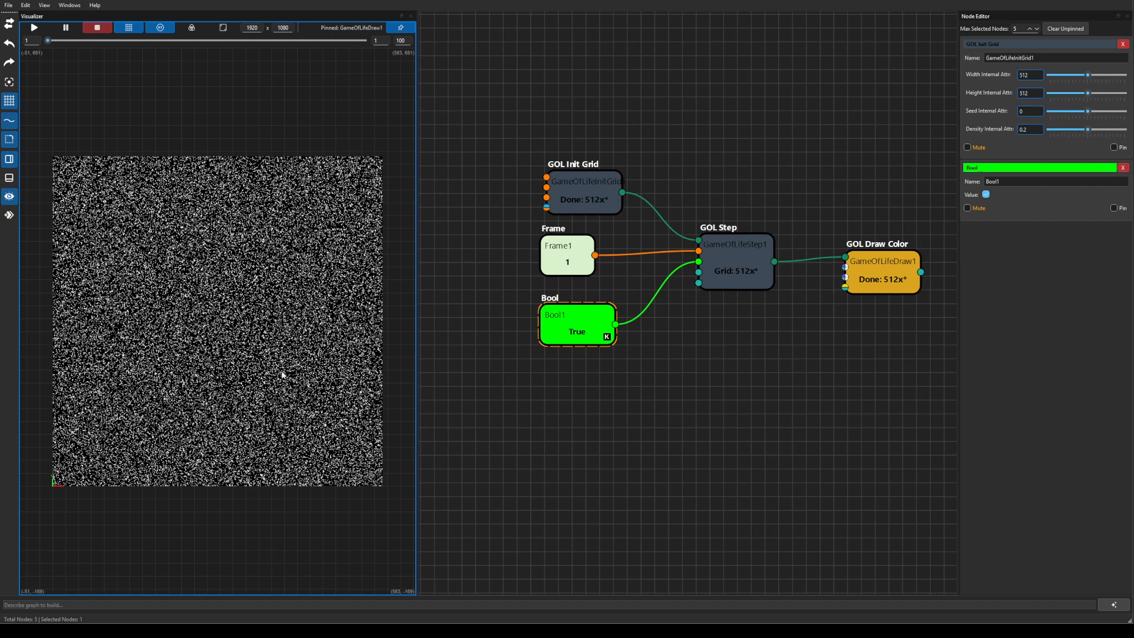
left_click(34, 28)
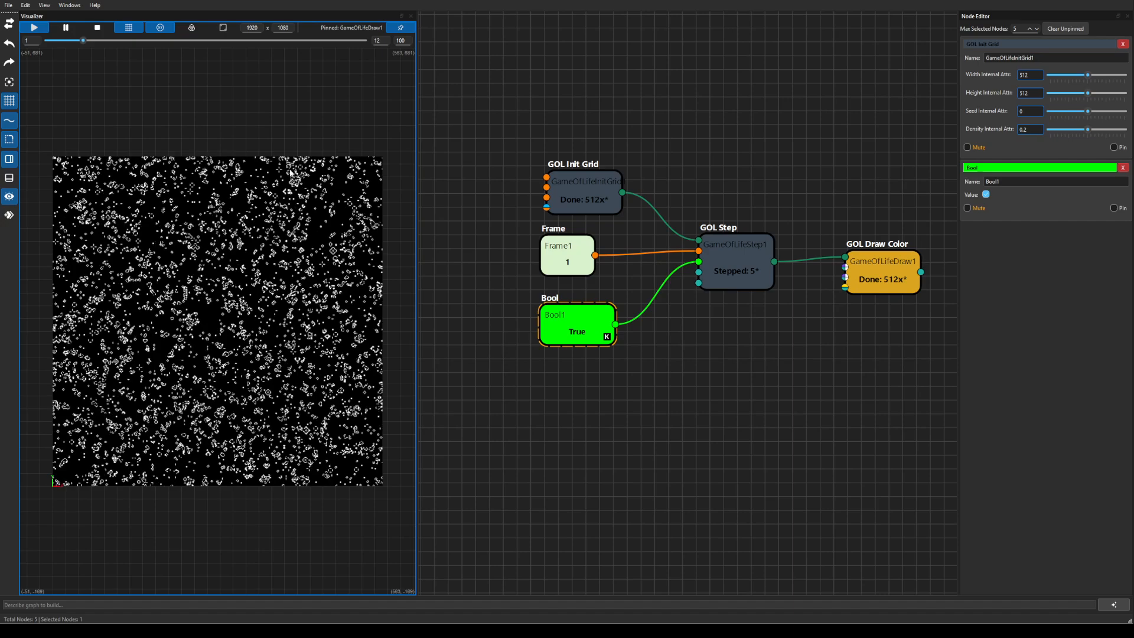
left_click(97, 27)
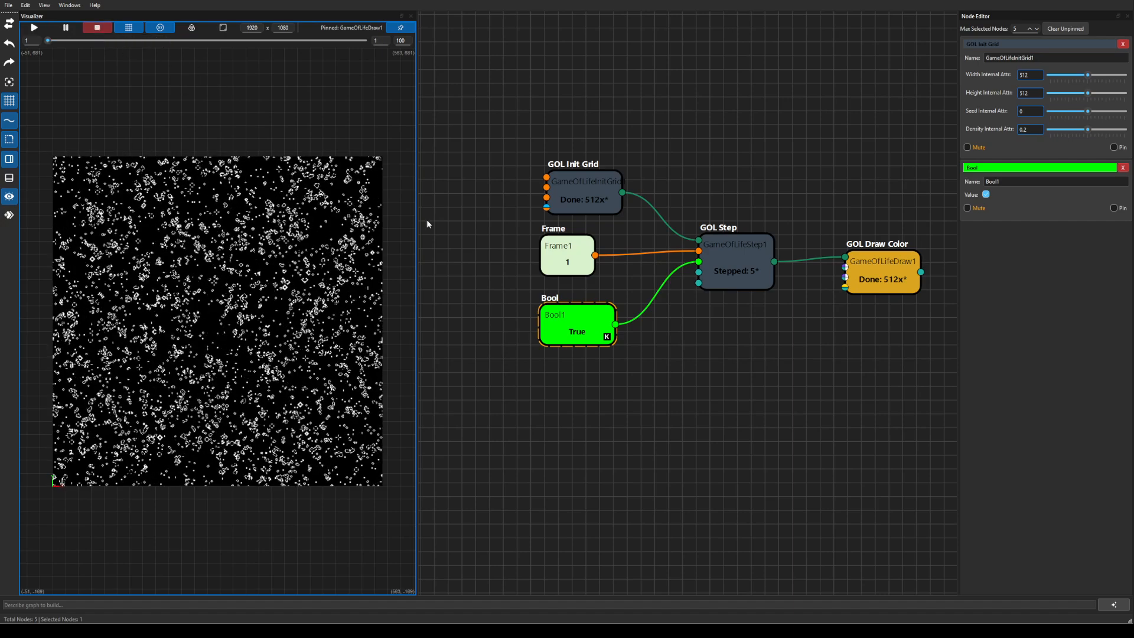
Step: Set the GOL Step node's birth rules to 33 and its survival rules to 12345
left_click(719, 267)
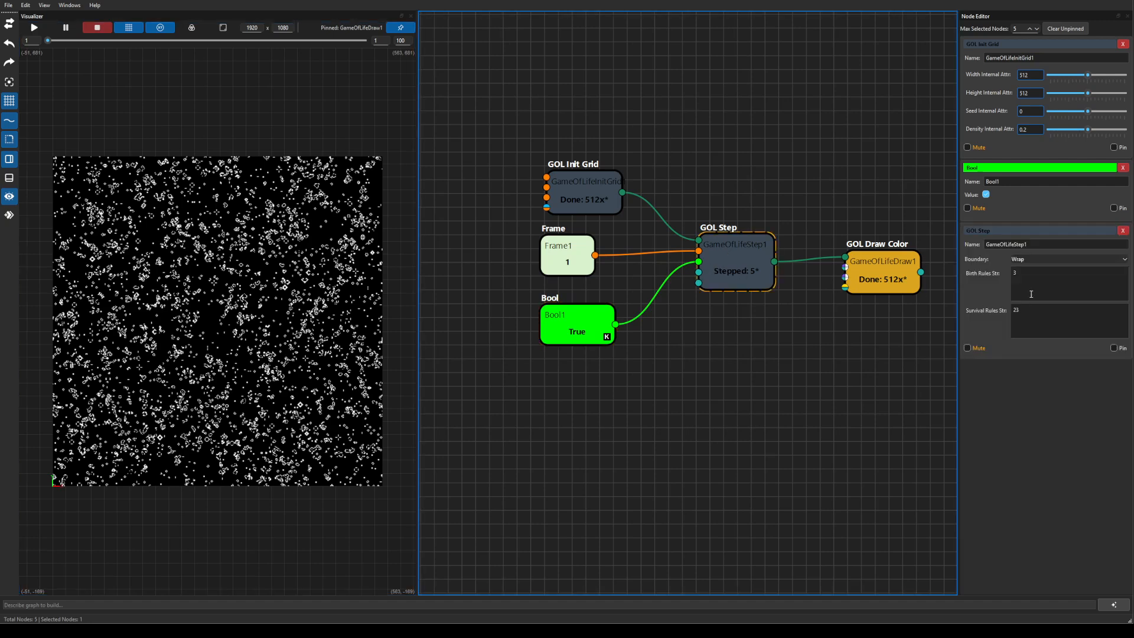
left_click(1031, 275)
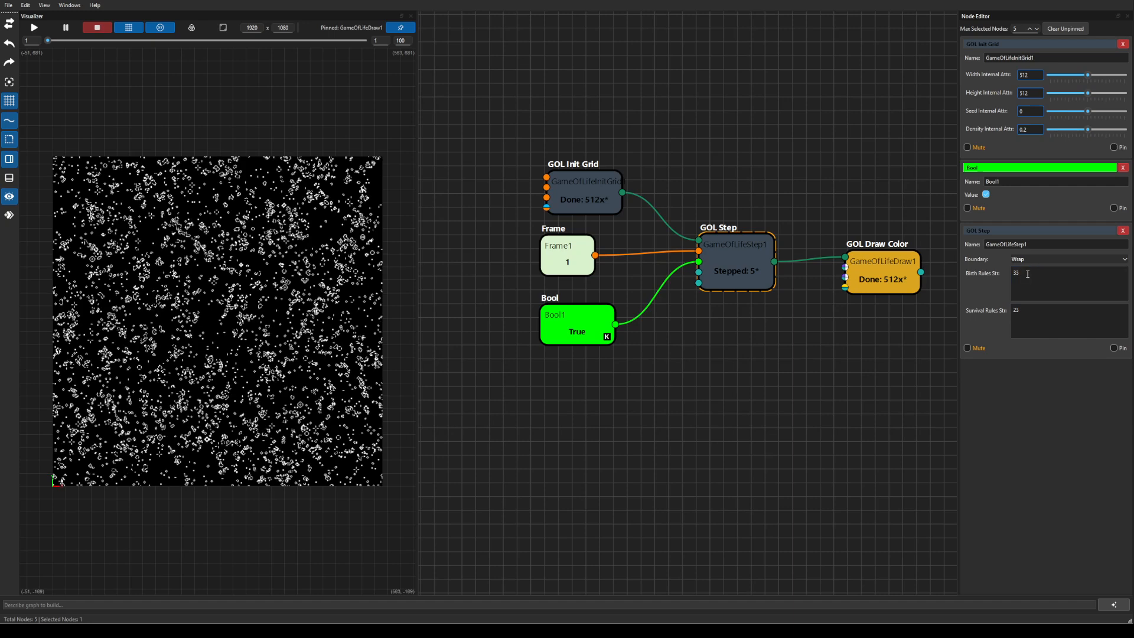
left_click_drag(1020, 336, 1009, 312)
left_click(1007, 309)
Step: Reset the grid by switching the Bool off and back on, and run the simulation briefly with the changed rules
left_click(586, 328)
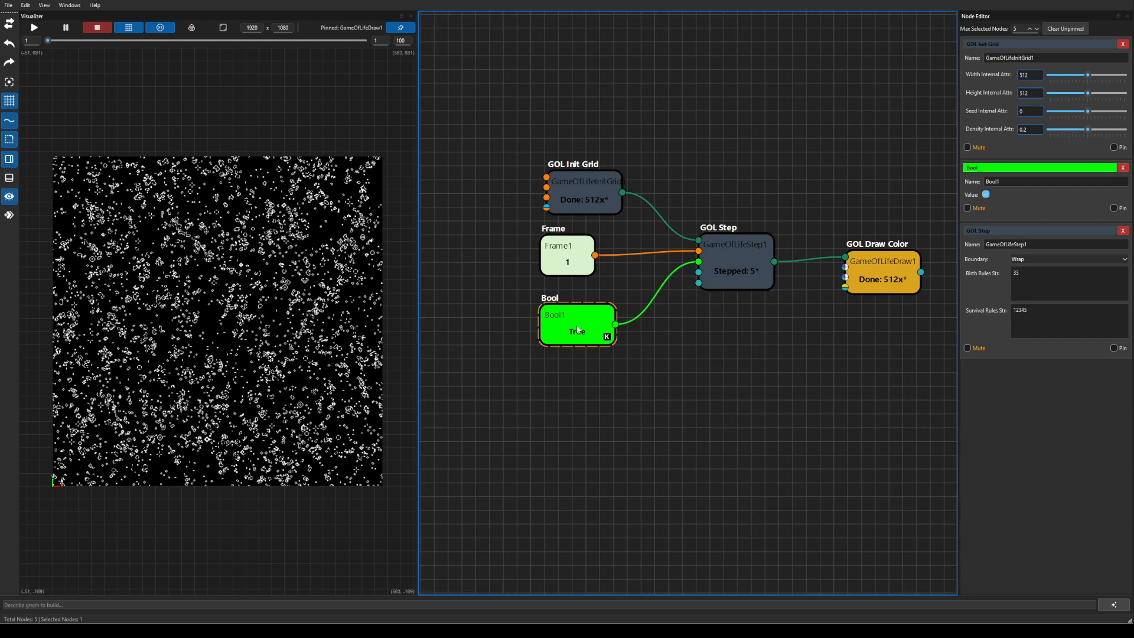
left_click(986, 194)
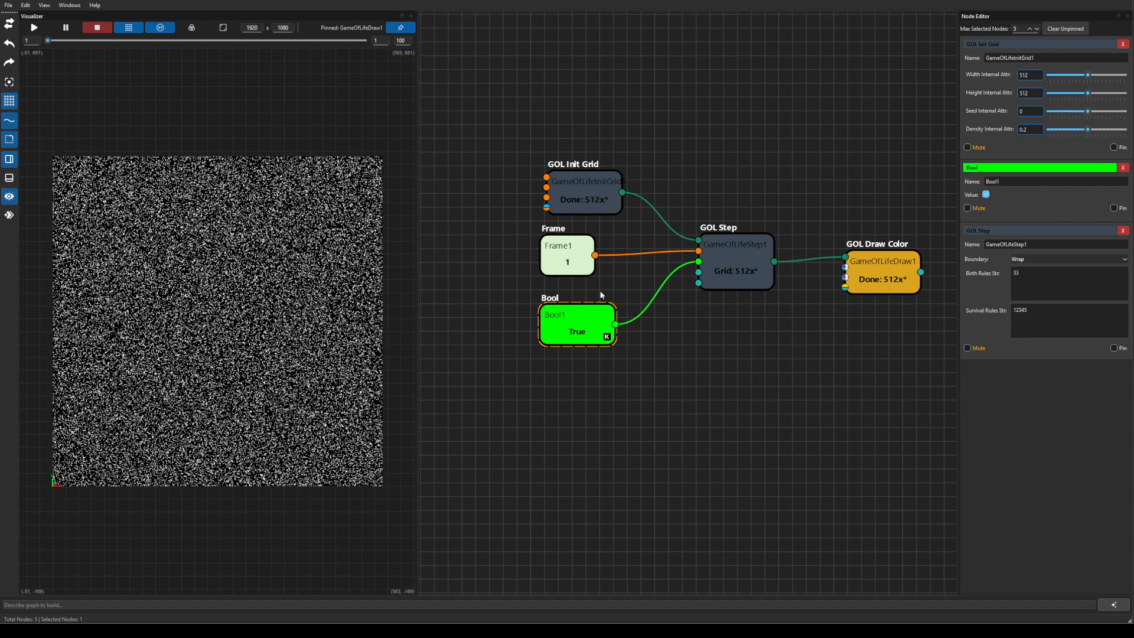
left_click(38, 28)
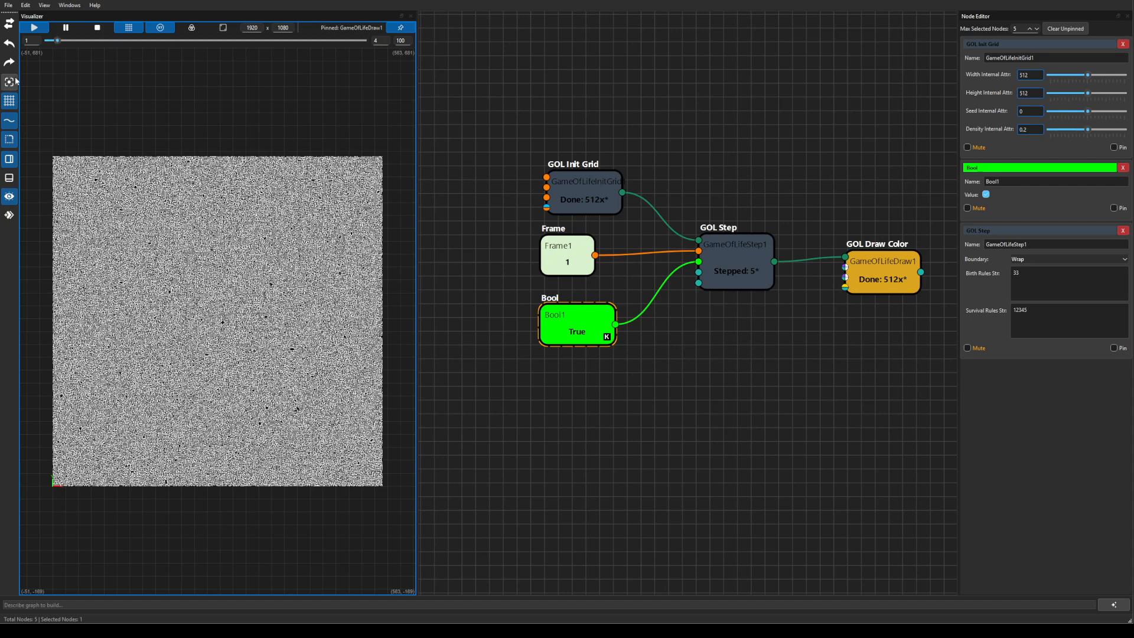
left_click(101, 28)
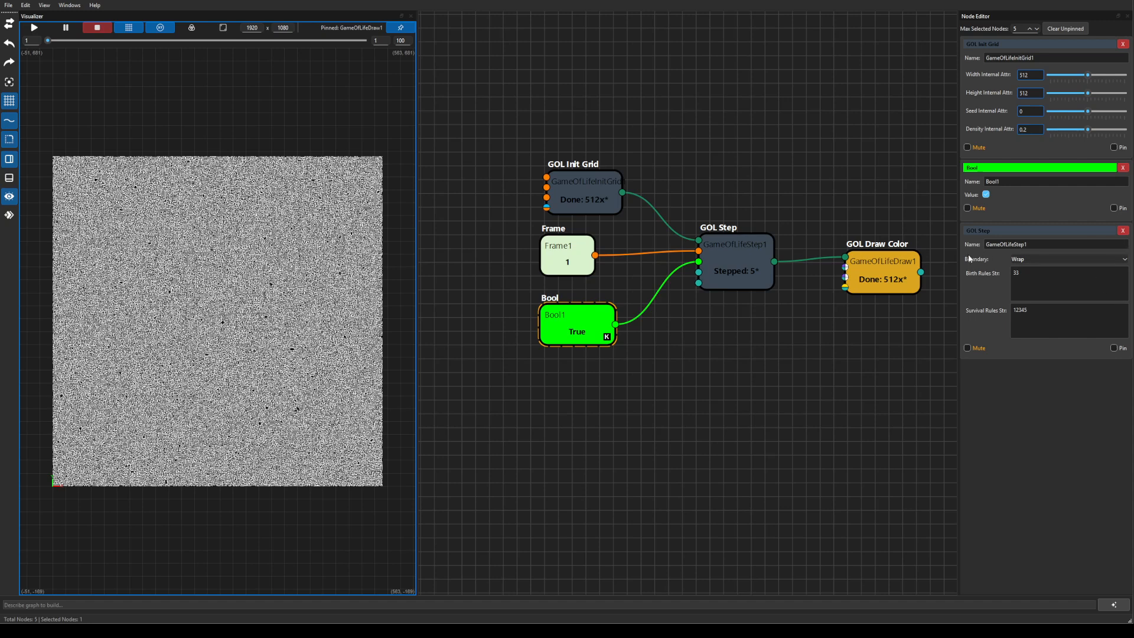
Step: Set the GOL Init Grid node's seed to 4 and its density to 0.01
left_click(593, 190)
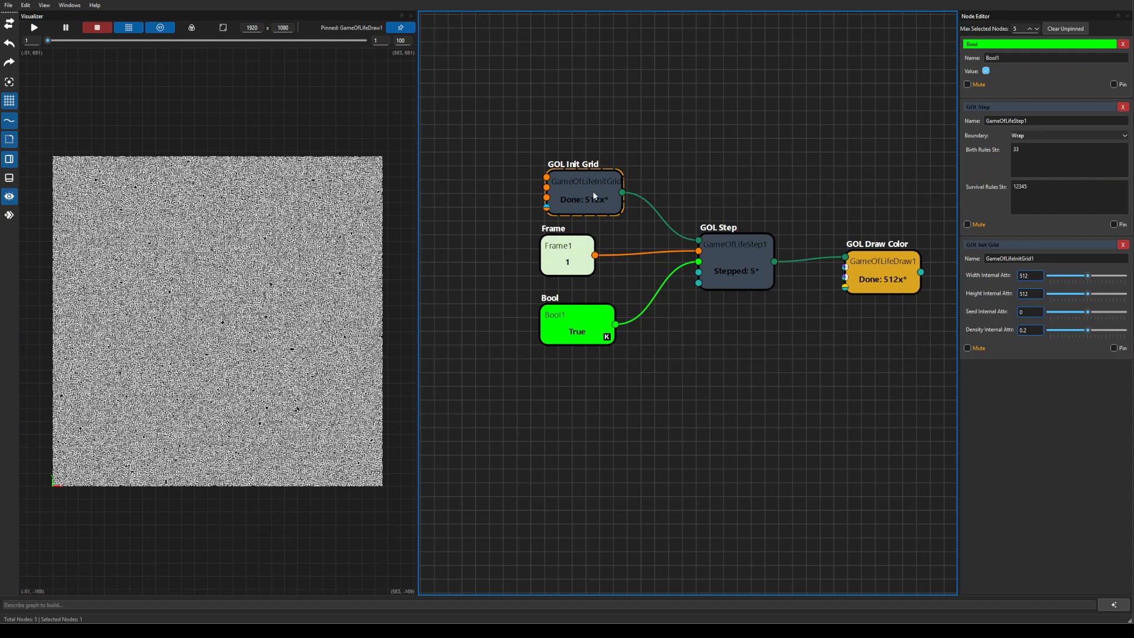
left_click(1034, 330)
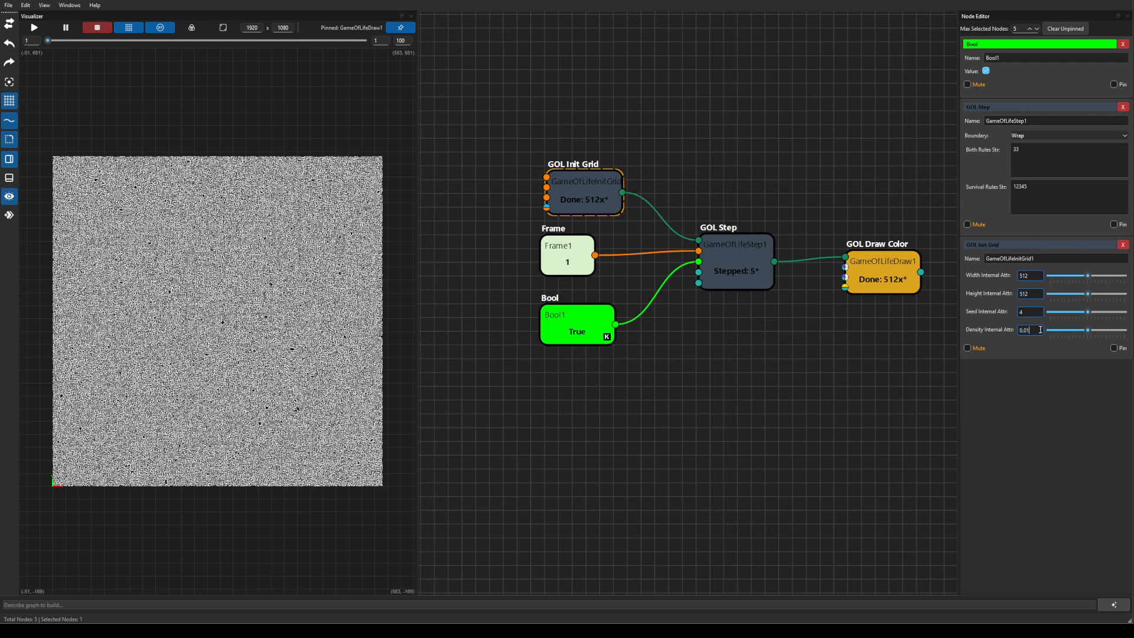
Step: Toggle the Bool off and on to load the sparser starting grid, and preview the resulting growth before stopping playback
left_click(603, 324)
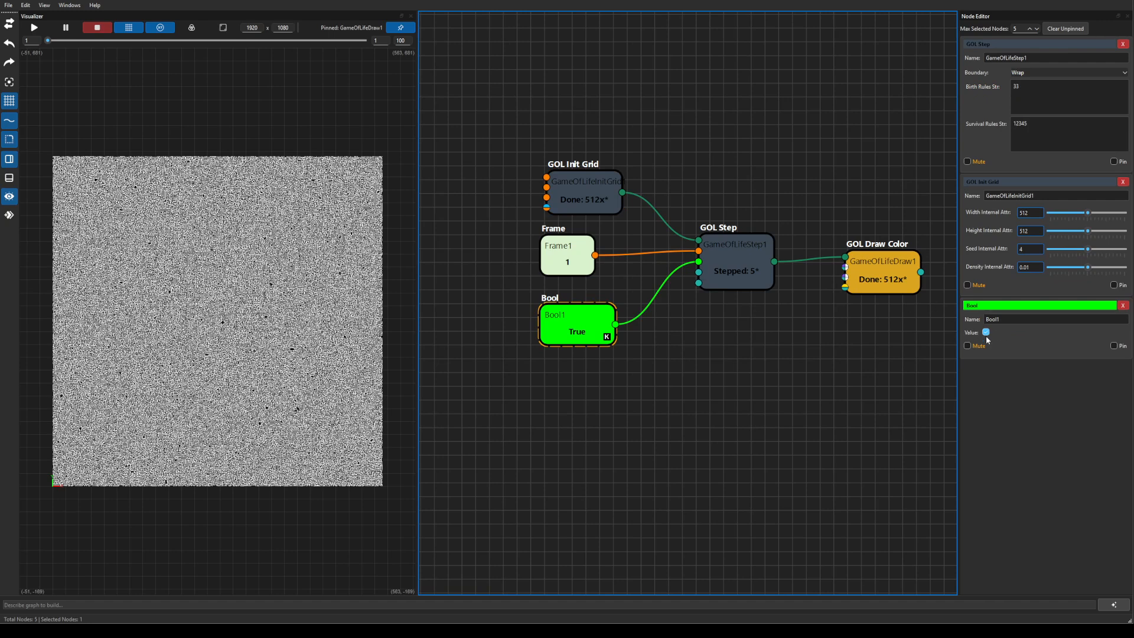
left_click(986, 336)
left_click(986, 334)
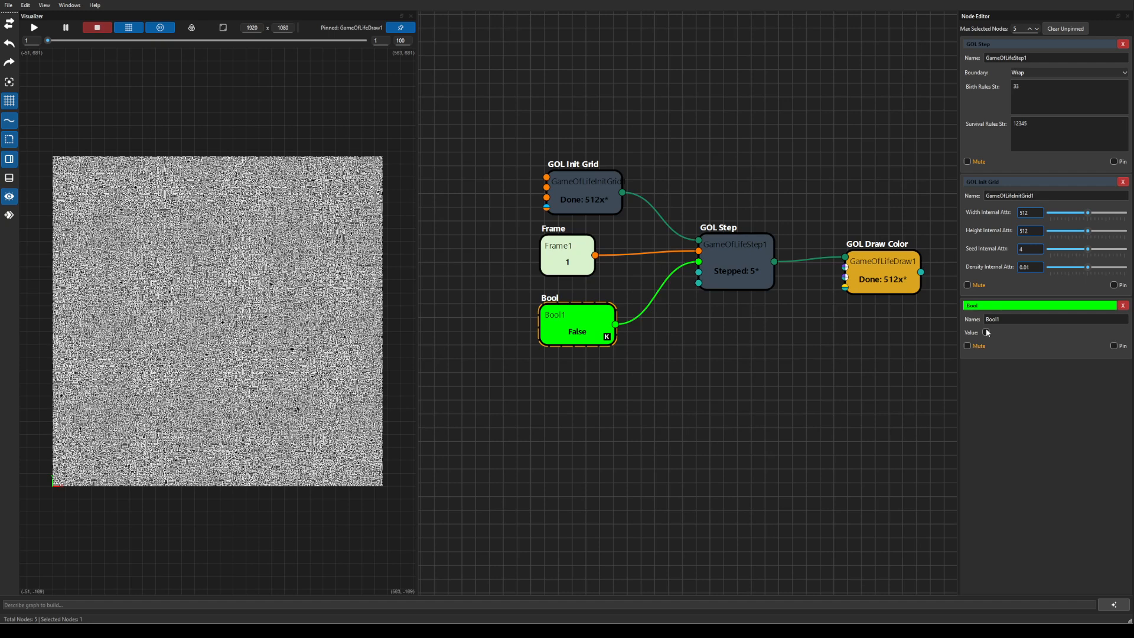
left_click(987, 333)
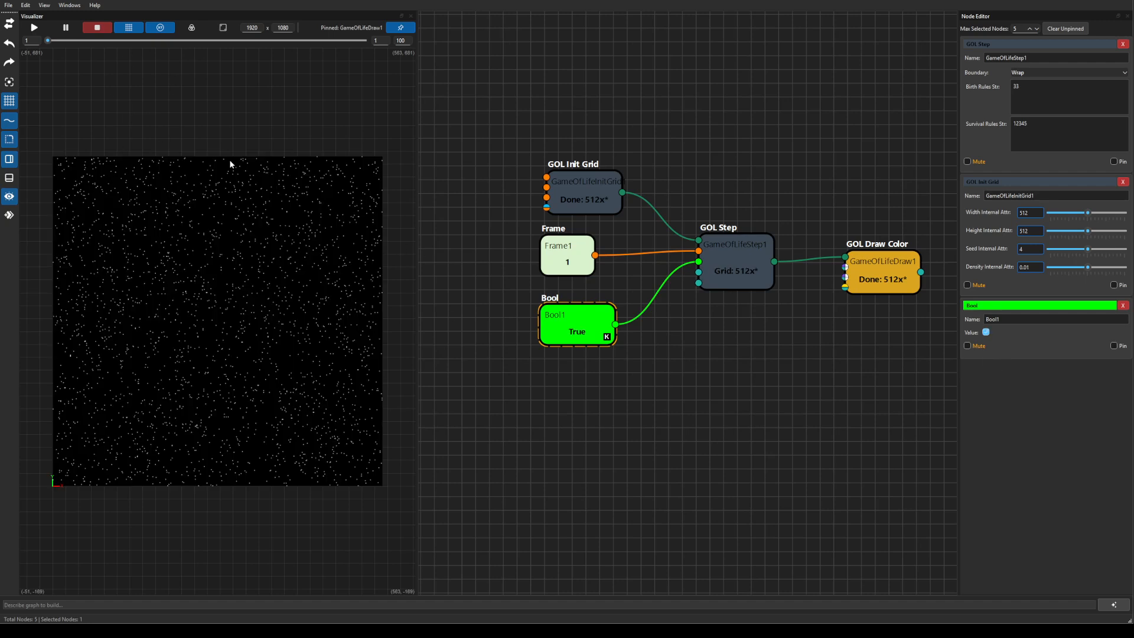
left_click(36, 27)
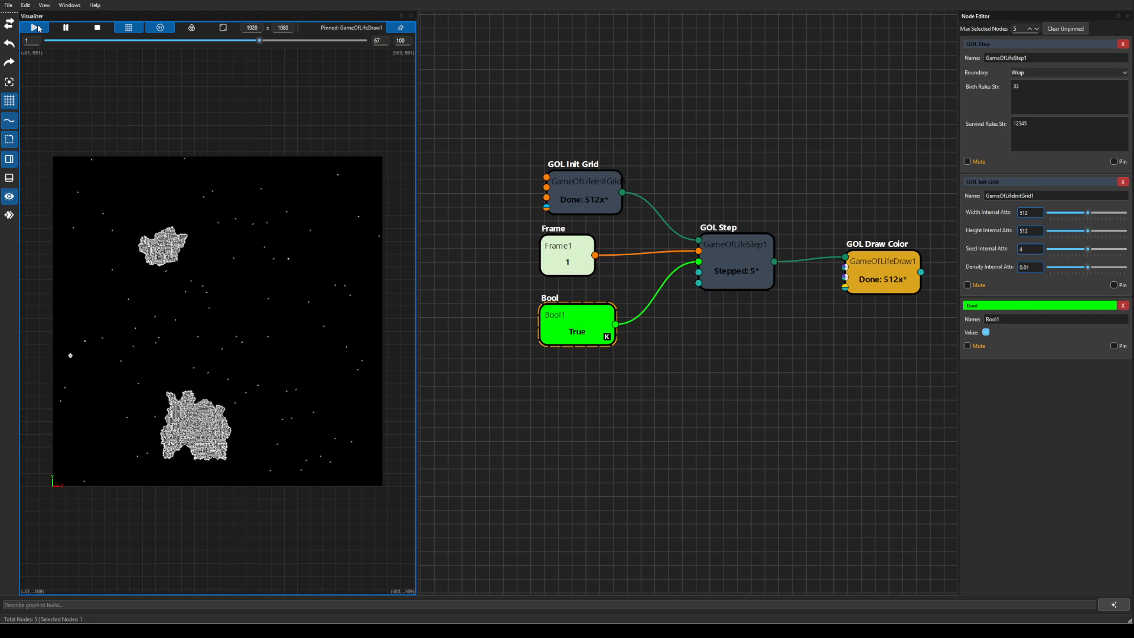
left_click(99, 31)
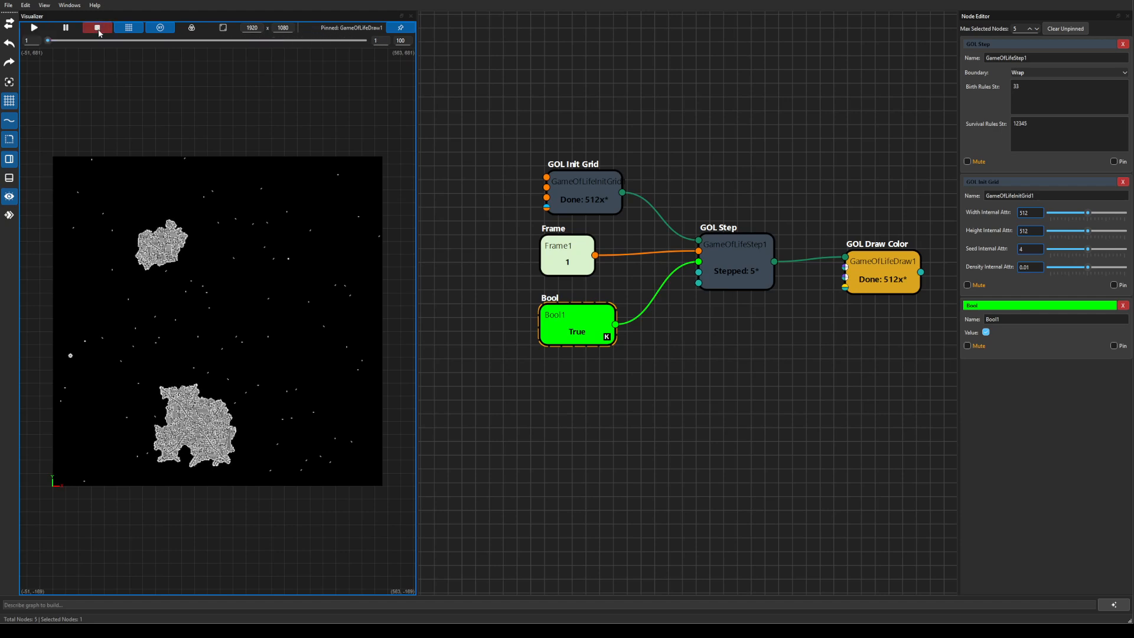
Step: Move all five nodes together up and to the left in the graph to free space below them
left_click_drag(514, 94, 926, 418)
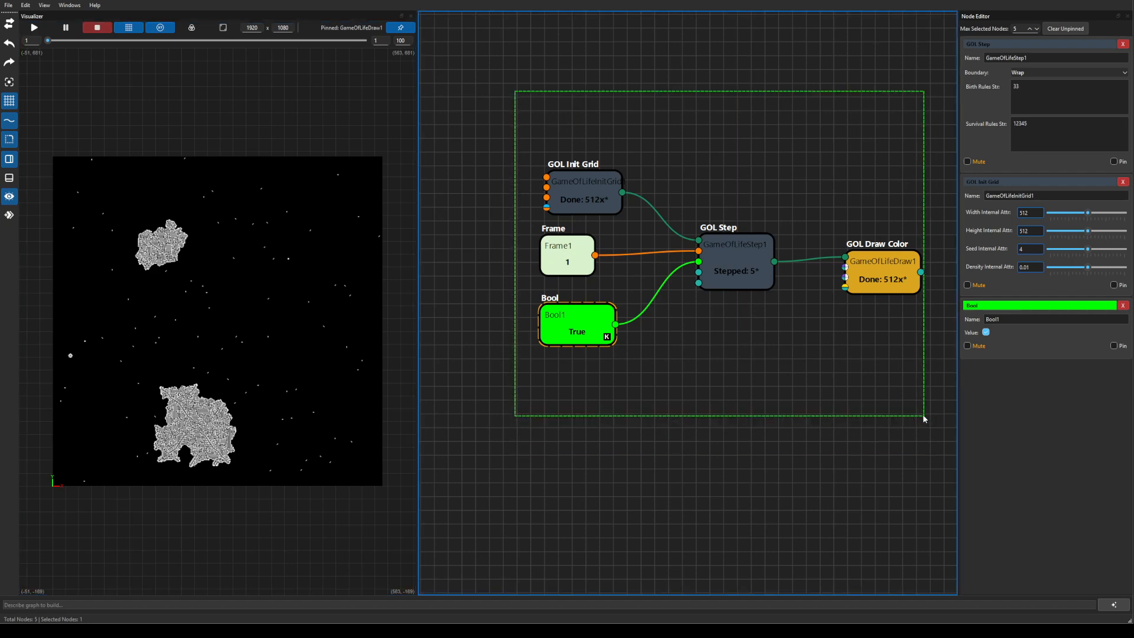
left_click_drag(881, 282, 799, 229)
left_click(755, 334)
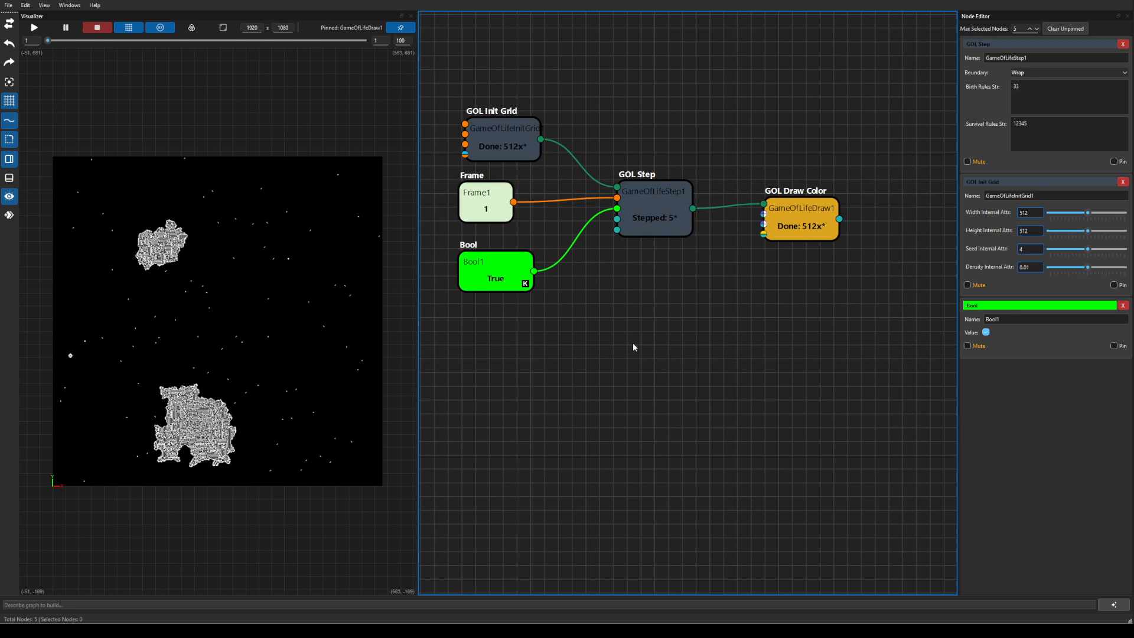
Step: Add a ColorConstant node in the empty space below GOL Step
key("Tab")
type("c")
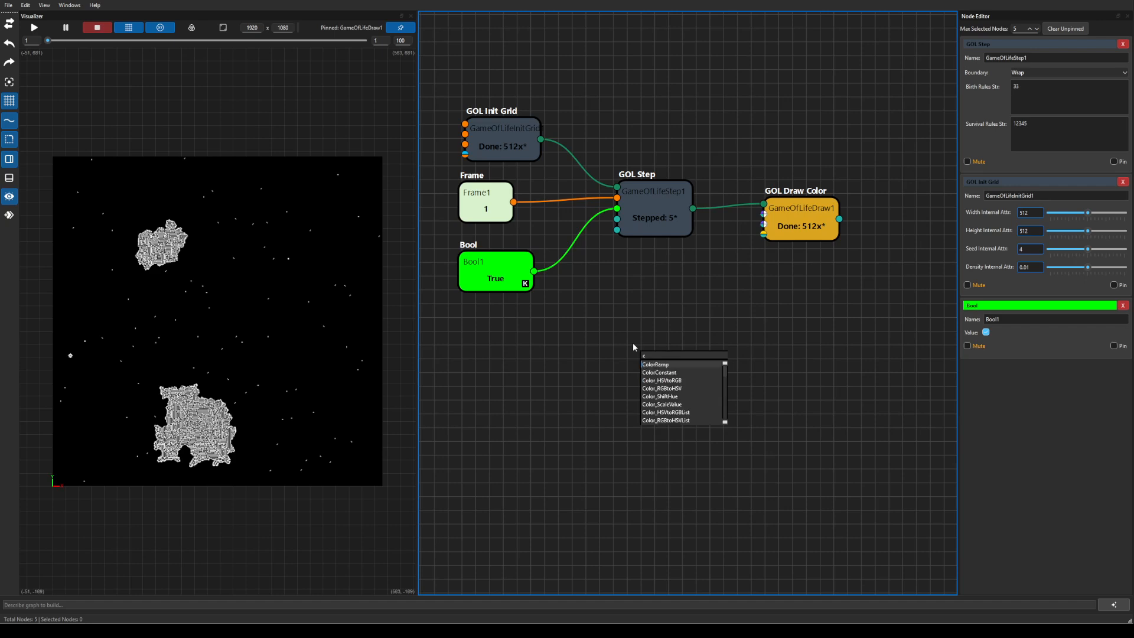
type("ol")
key("Down")
key("Return")
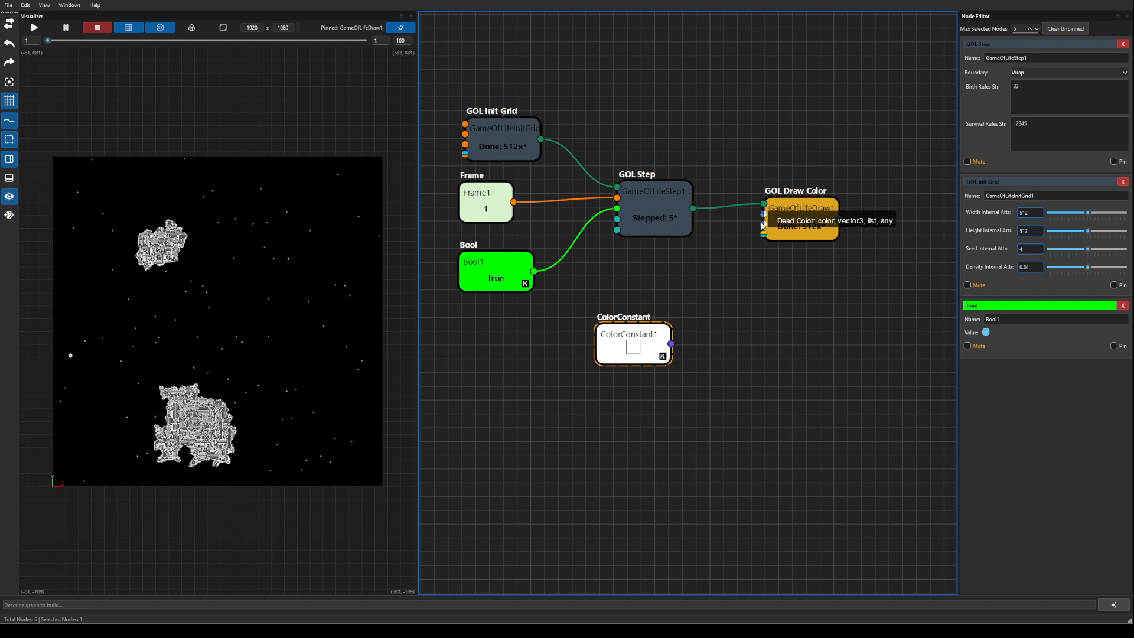
Step: Set the ColorConstant node's color to a reddish brown, RGB 0.655, 0.294, 0.149
double_click(649, 347)
left_click(996, 399)
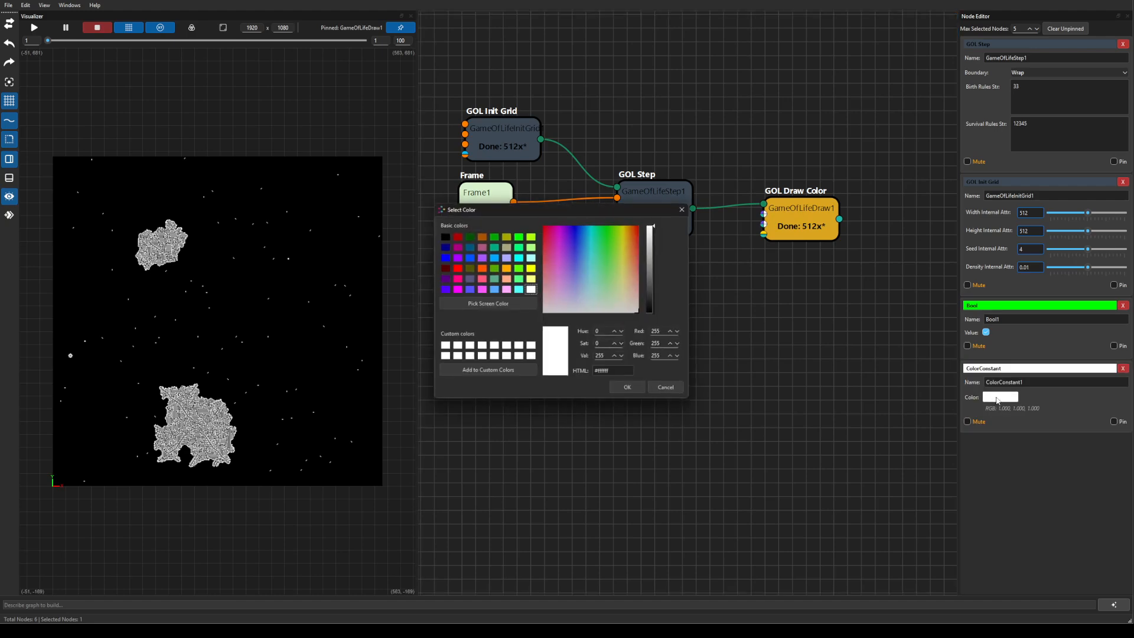
left_click(636, 245)
left_click(654, 247)
left_click_drag(654, 249, 653, 247)
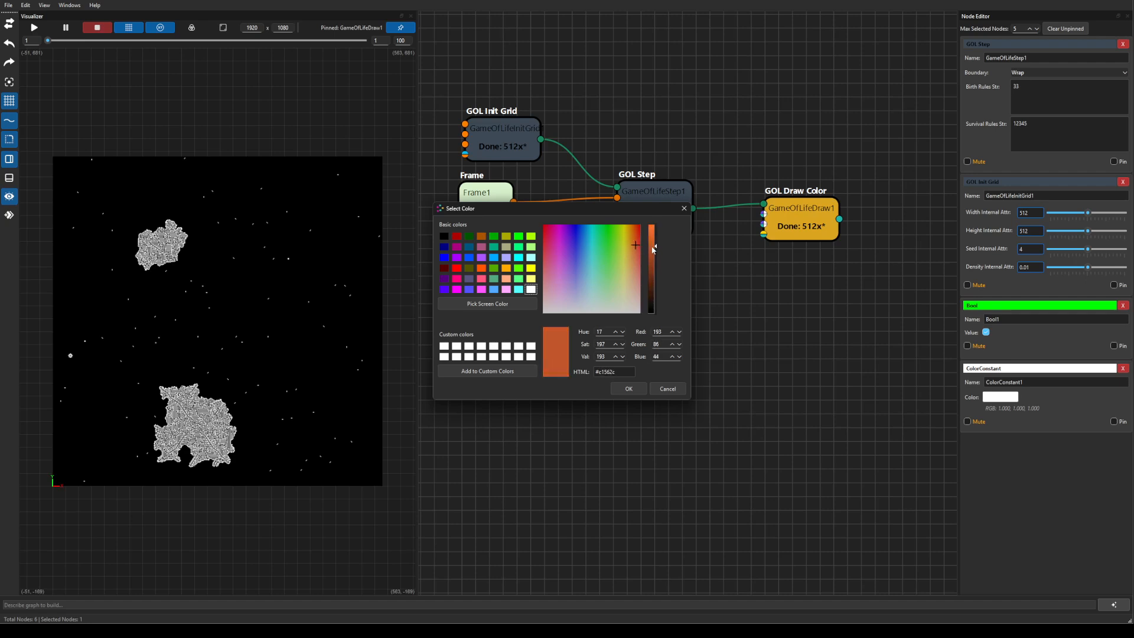
left_click(654, 256)
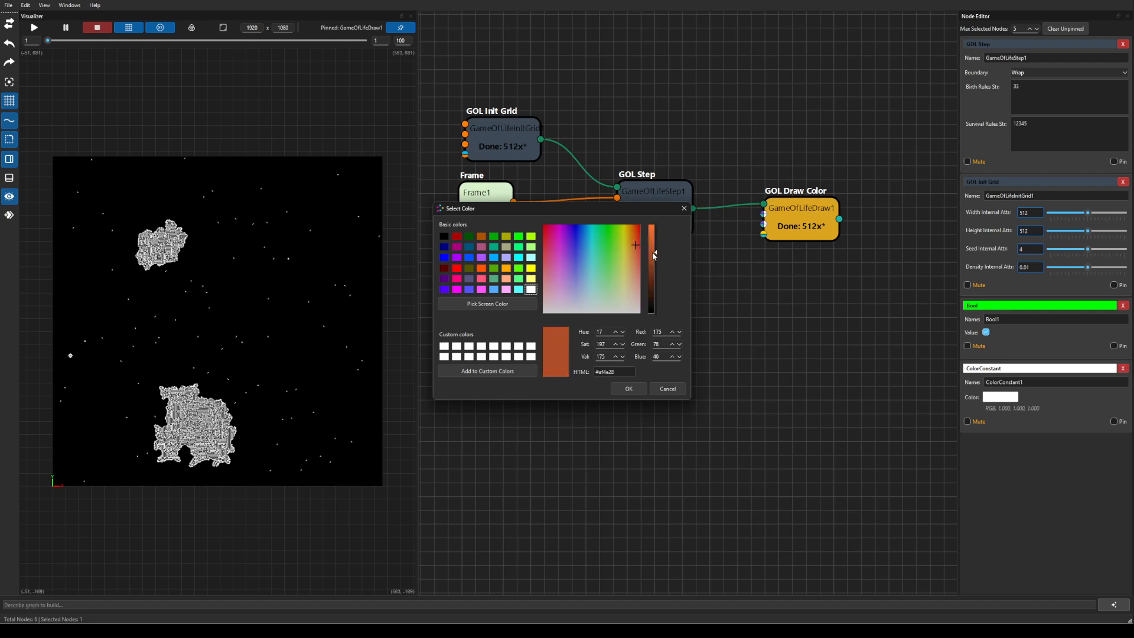
left_click(629, 388)
Step: Rename the brown ColorConstant node "dead color"
double_click(1024, 382)
type("dead")
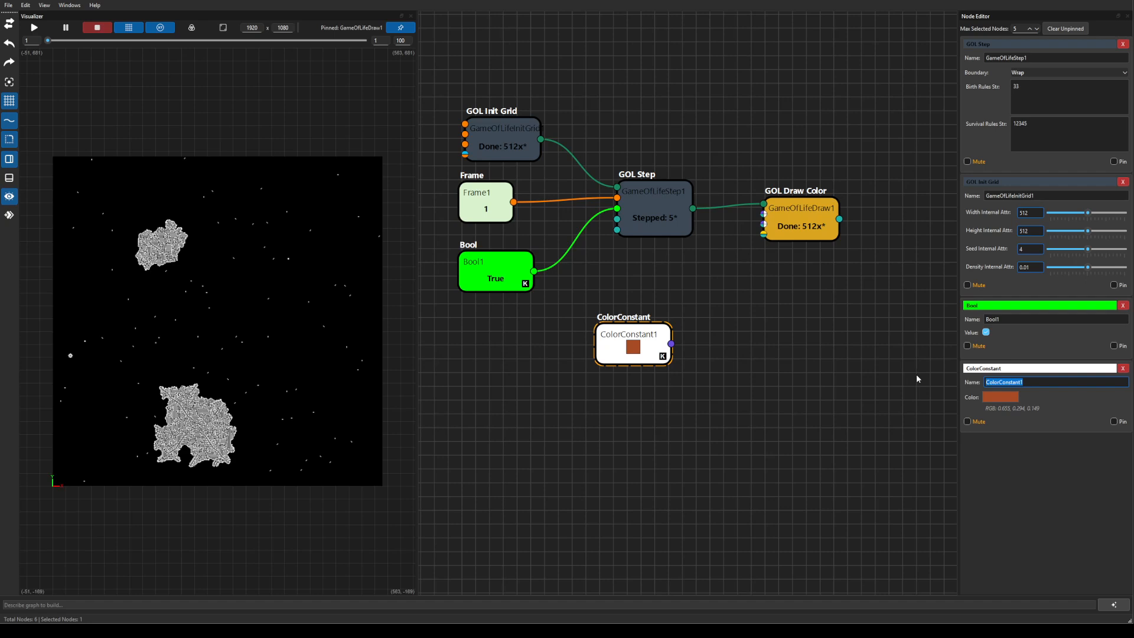
type(" color")
key("Return")
Step: Arrange the dead color and GOL Draw Color nodes beside each other and connect dead color to the Dead Color input
left_click_drag(644, 332, 669, 272)
left_click_drag(763, 235, 766, 276)
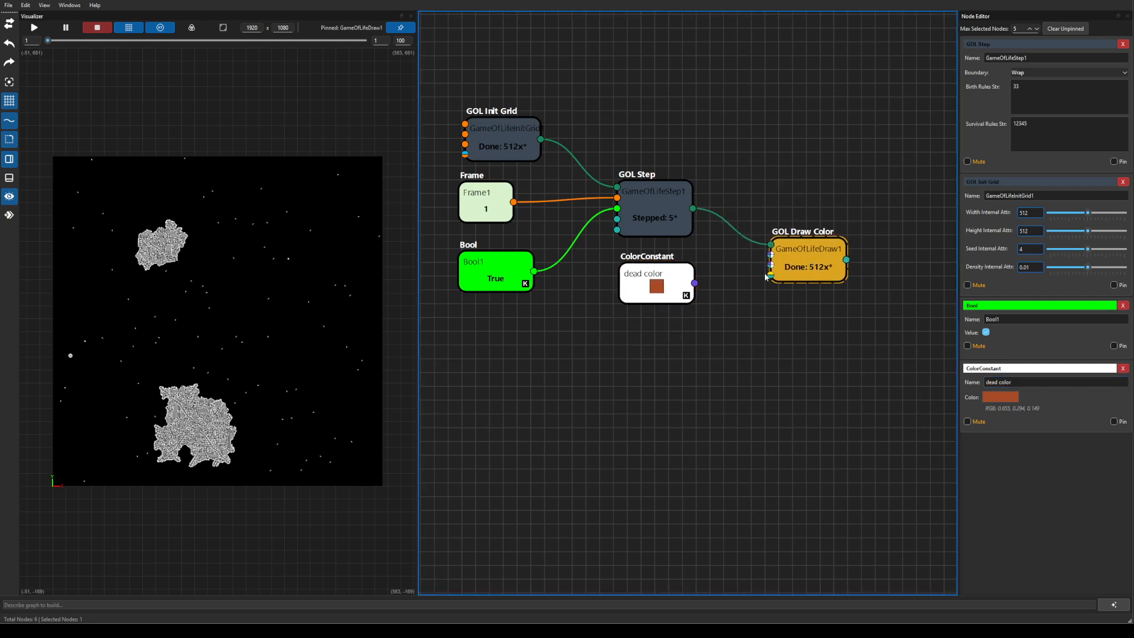
mouse_move(664, 286)
left_mouse_down()
mouse_move(661, 316)
mouse_move(771, 265)
left_mouse_up()
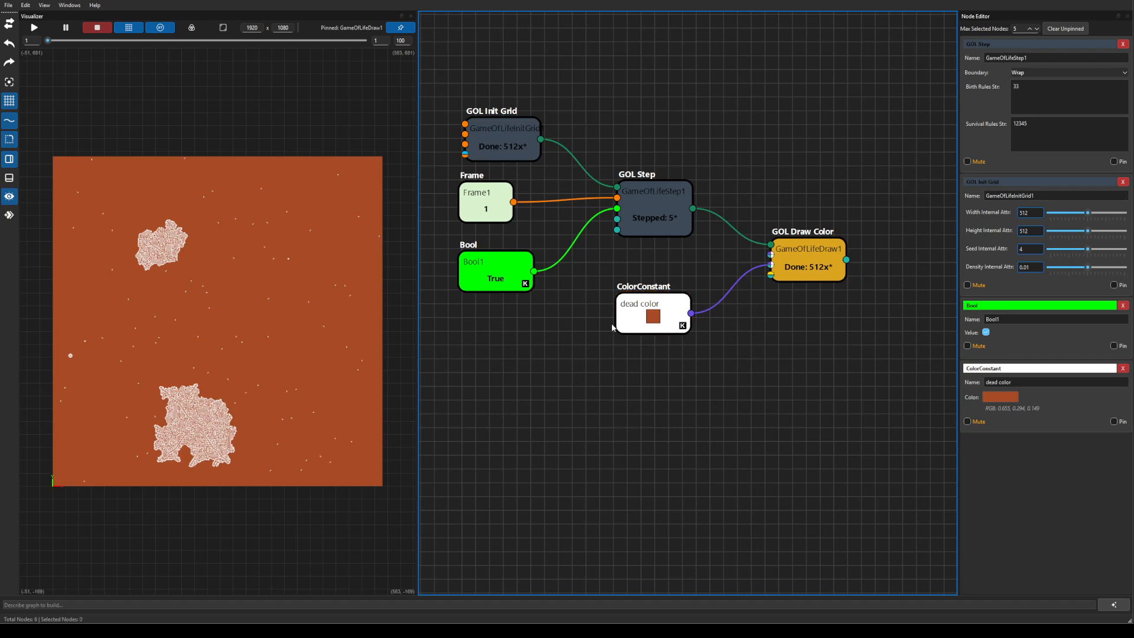
Step: Add a second ColorConstant node below dead color and name it "alive color"
key("ctrl+d")
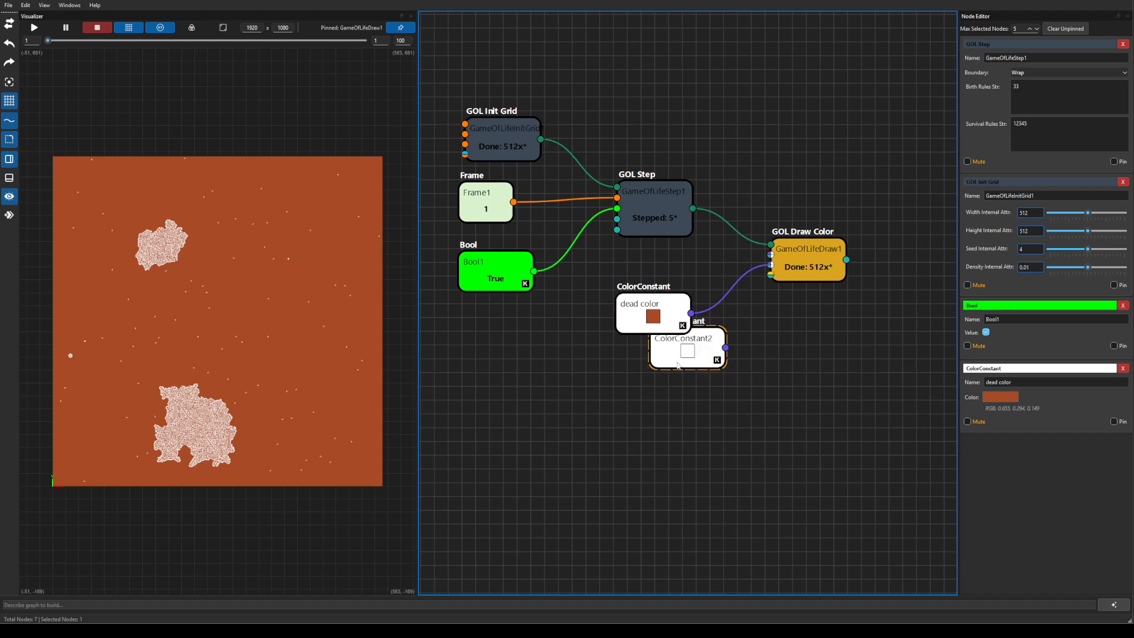
left_click_drag(688, 350, 651, 392)
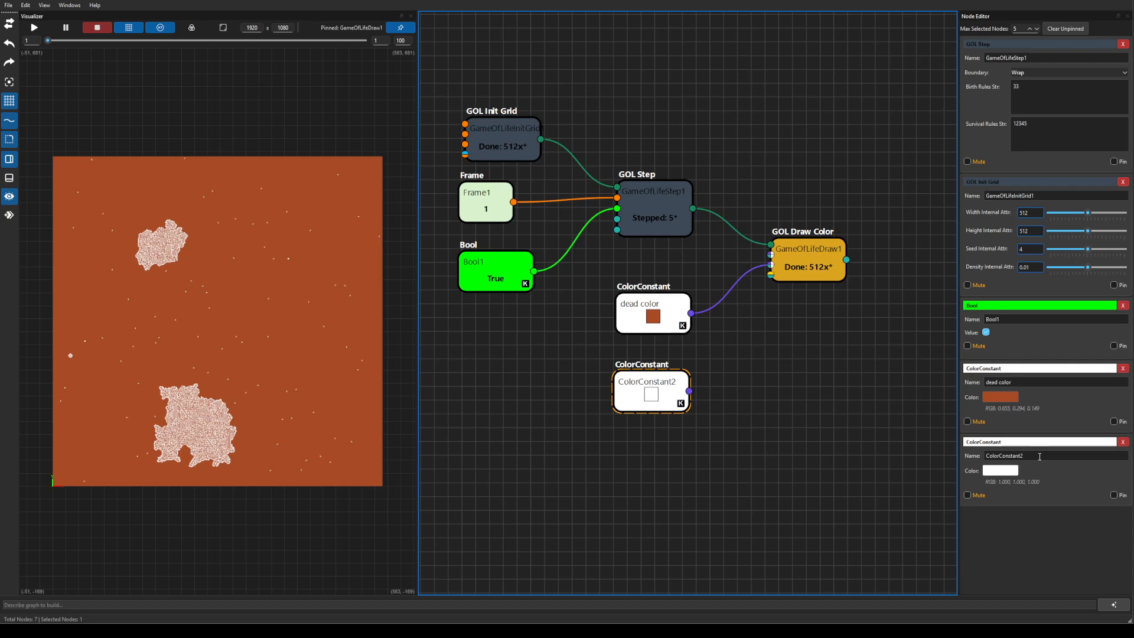
left_click(1039, 456)
type("a")
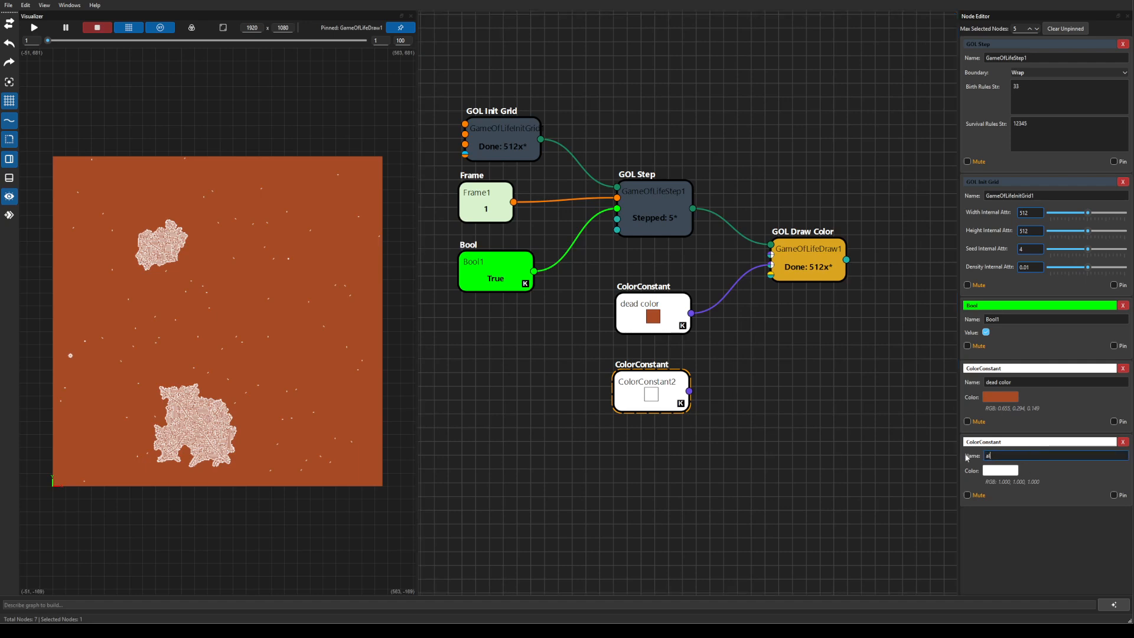
type("live color")
key("Return")
Step: Set the alive color node to light pink #ff94f1 and move the dead color node down to sit just above it
left_click(1017, 470)
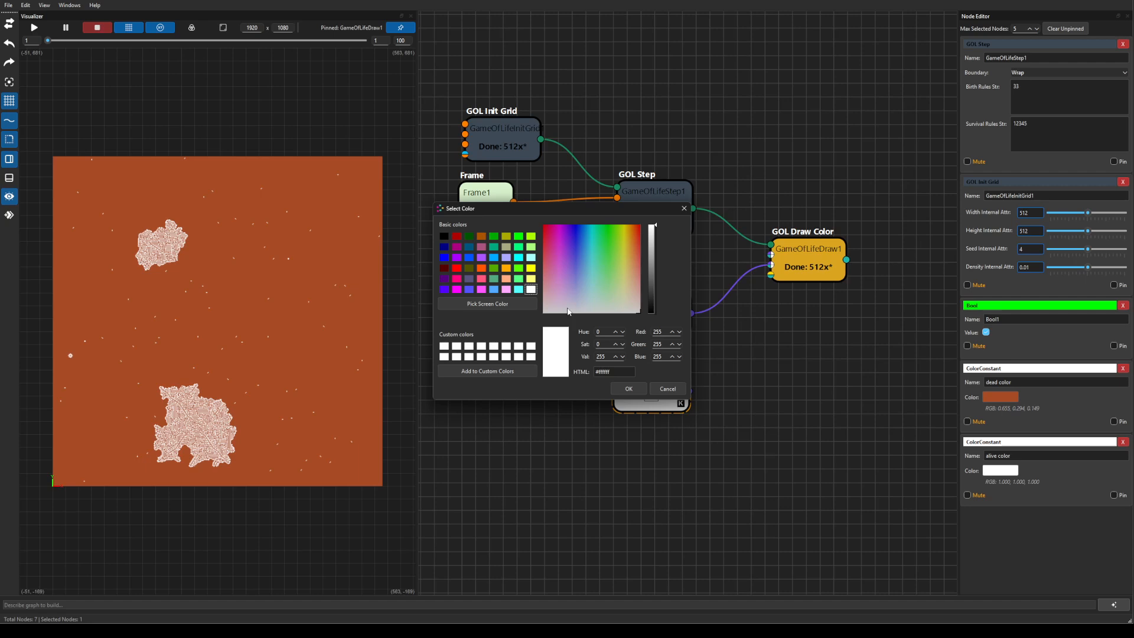
left_click_drag(564, 254, 558, 277)
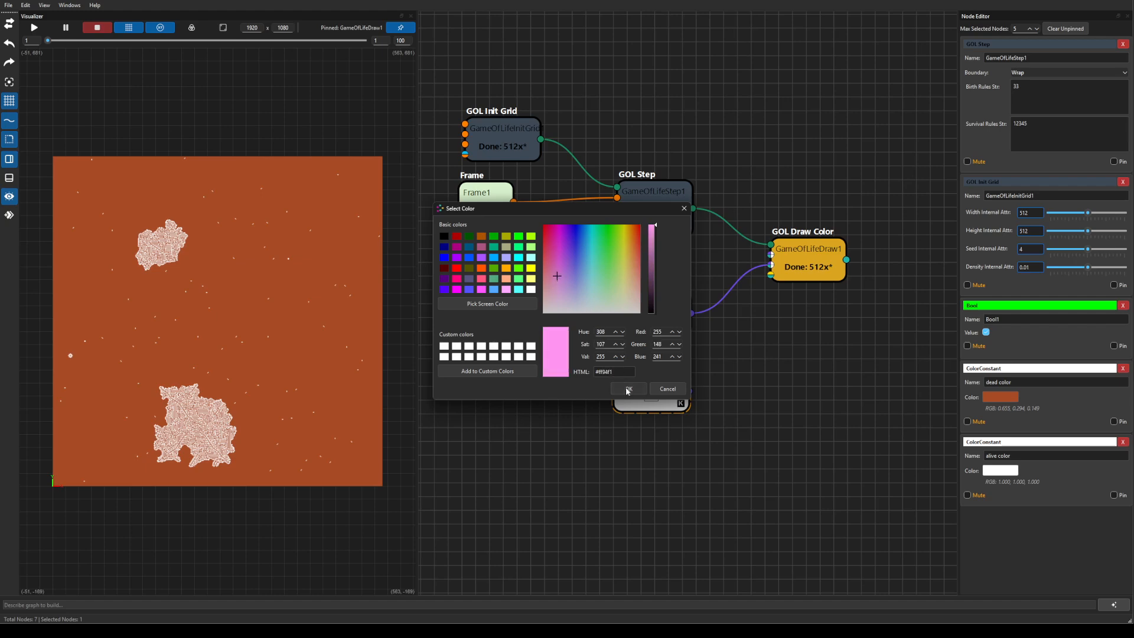
left_click(629, 389)
left_click_drag(662, 324, 660, 344)
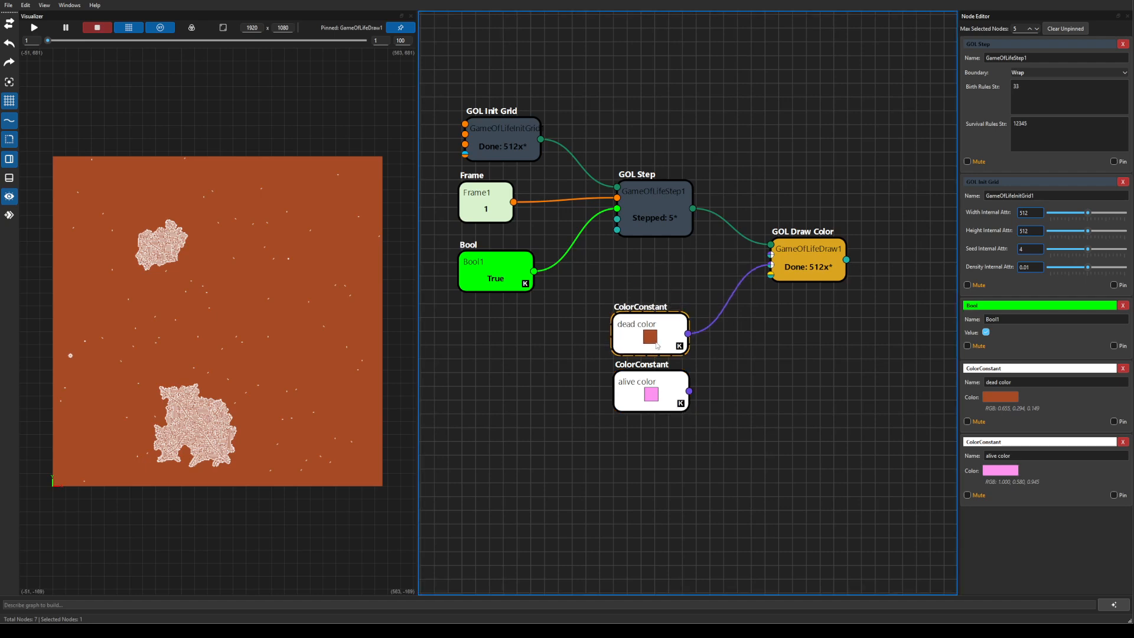
Step: Connect alive color, placed just above dead color, to the Alive Color input of GOL Draw Color and change its color to red #ff3c3f
mouse_move(684, 399)
left_mouse_down()
mouse_move(680, 282)
mouse_move(771, 255)
left_mouse_up()
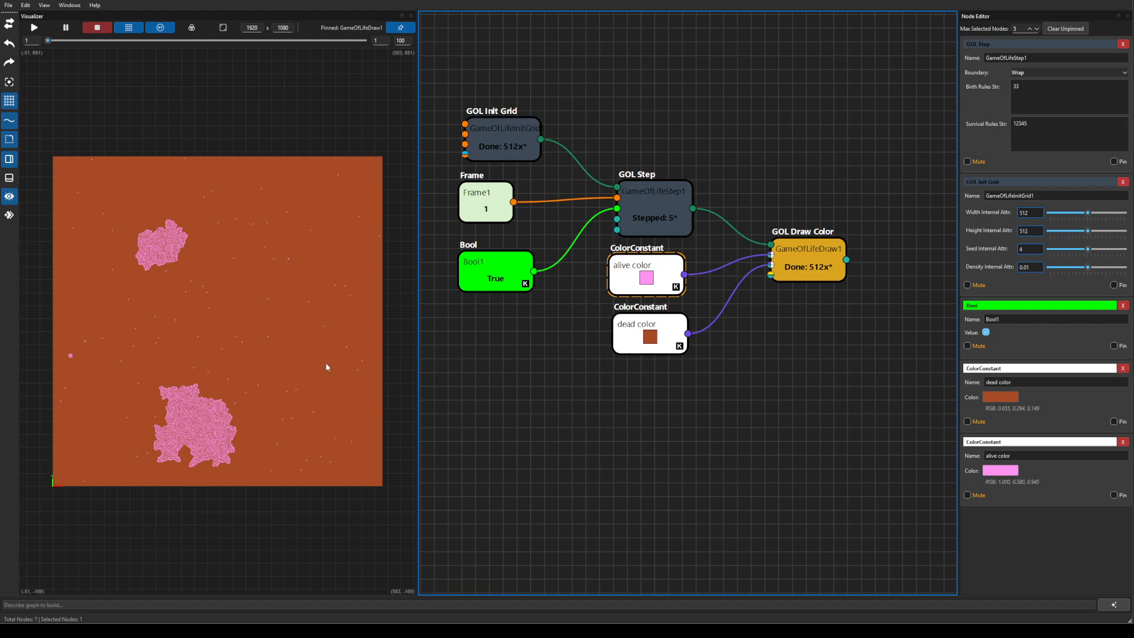
left_click(1000, 470)
left_click(566, 264)
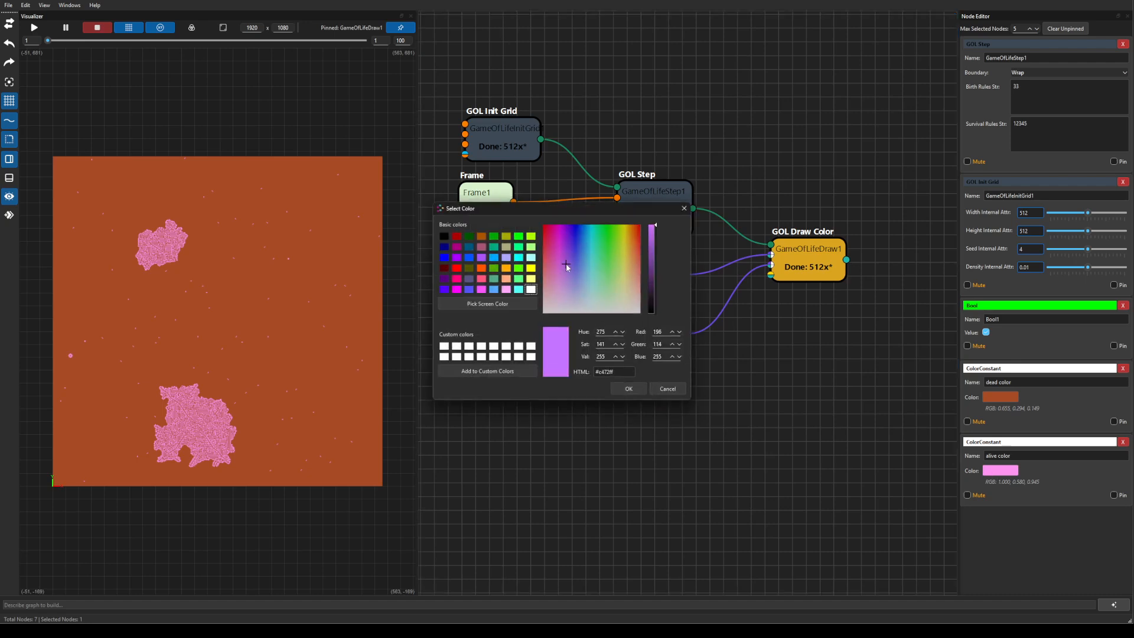
left_click_drag(572, 267, 544, 248)
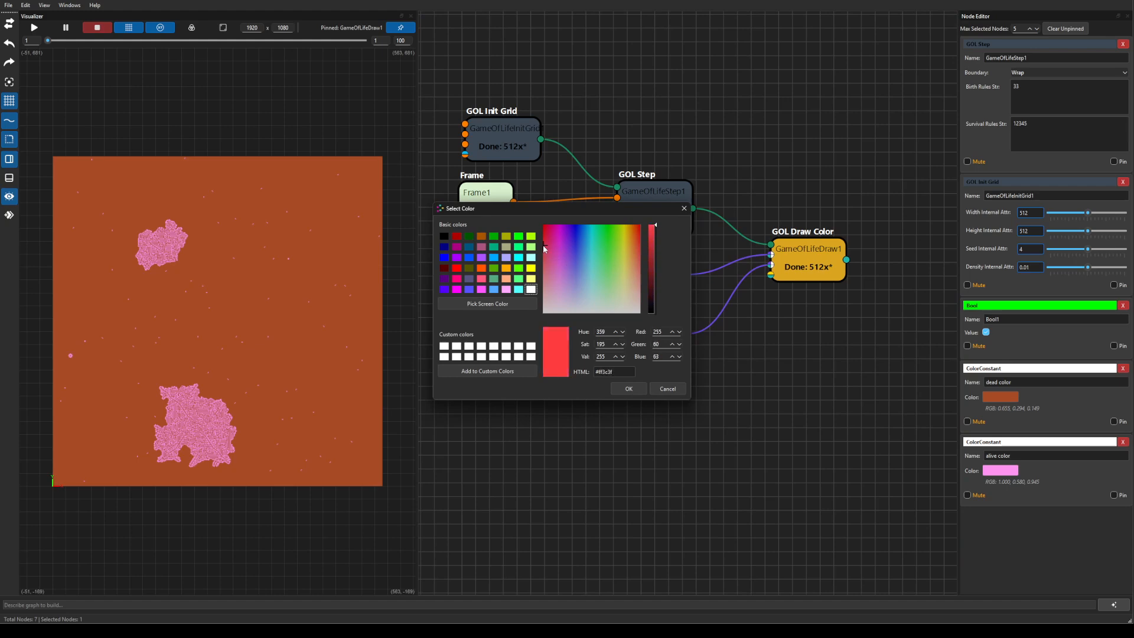
left_click(629, 390)
Step: Set the alive color node to light pink #ff8c9b
left_click(1012, 473)
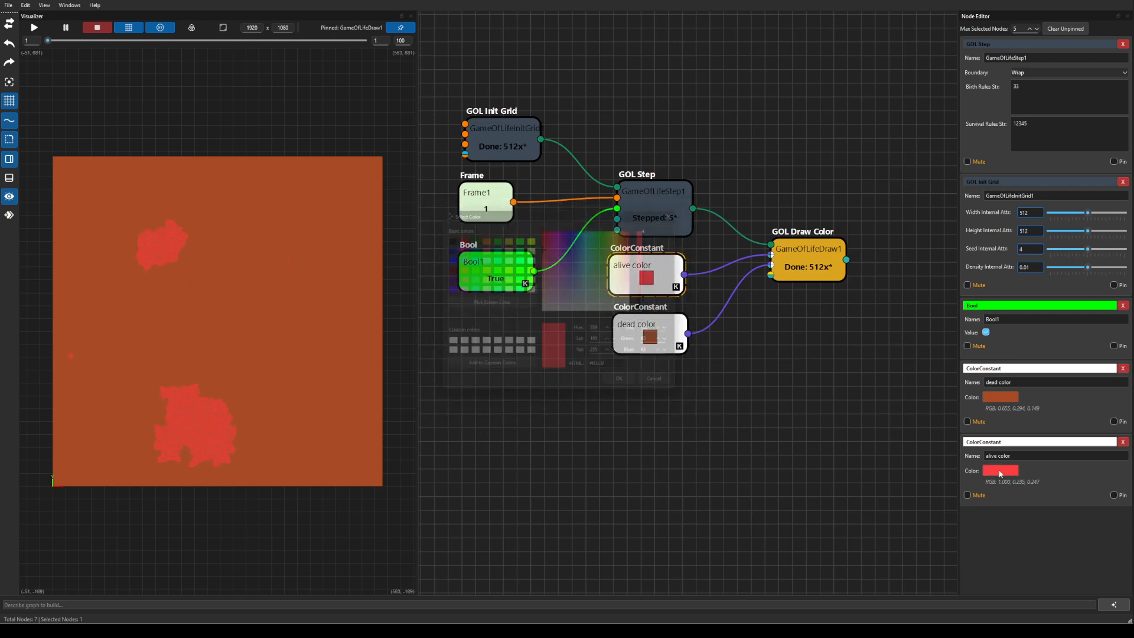
left_click(546, 275)
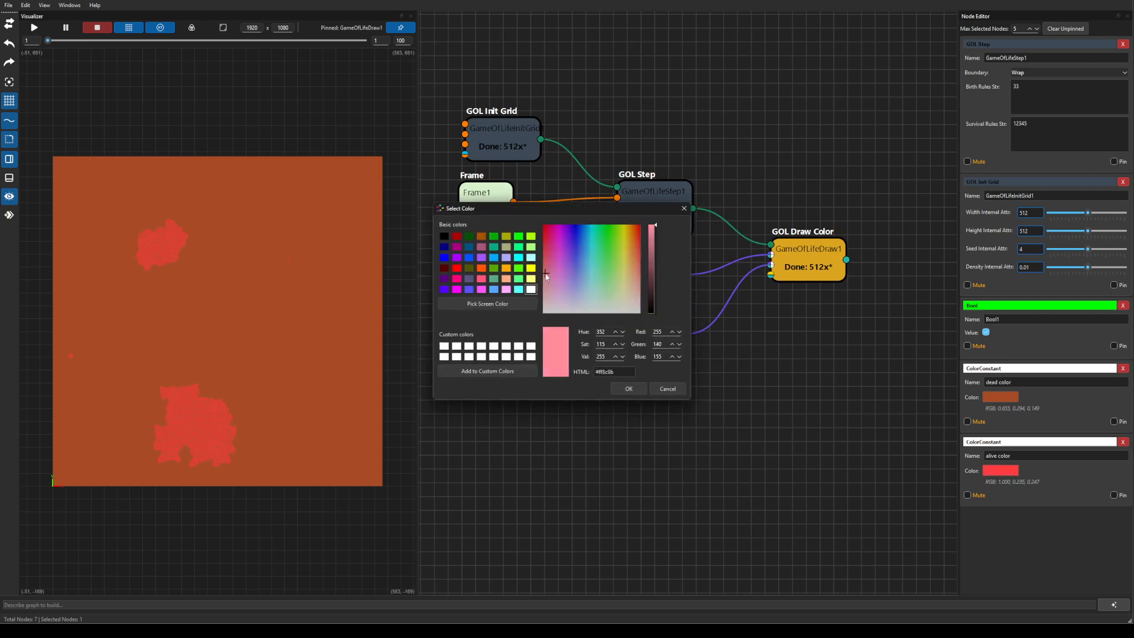
left_click(629, 389)
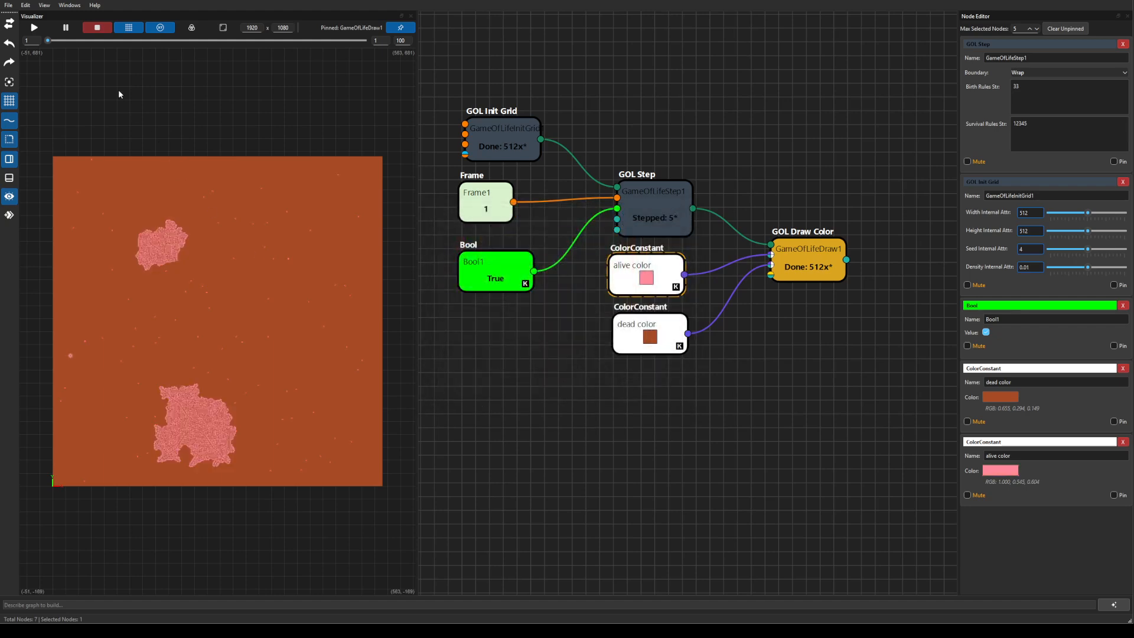
Step: Play the Game of Life simulation twice with the new colors, stopping it after each run
left_click(83, 90)
key("space")
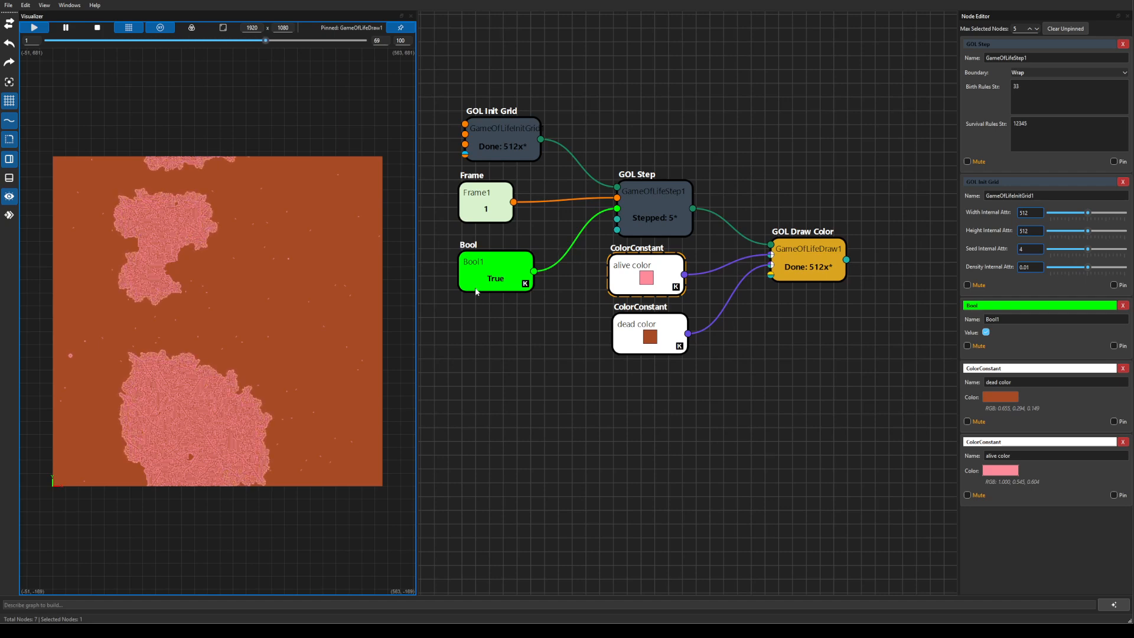
left_click(102, 29)
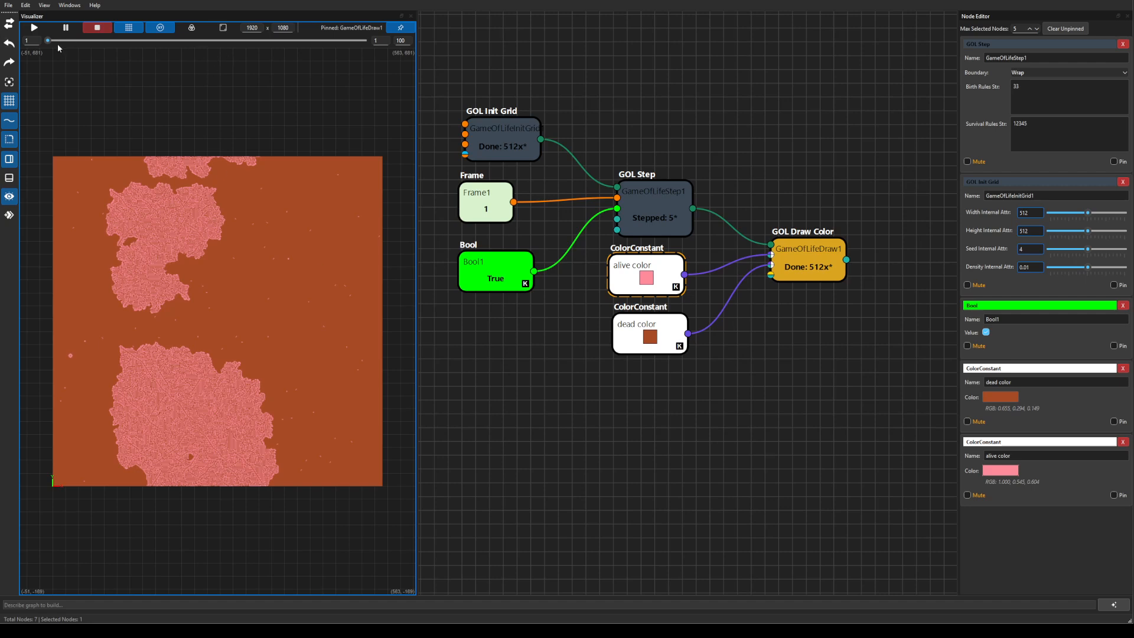
left_click(33, 28)
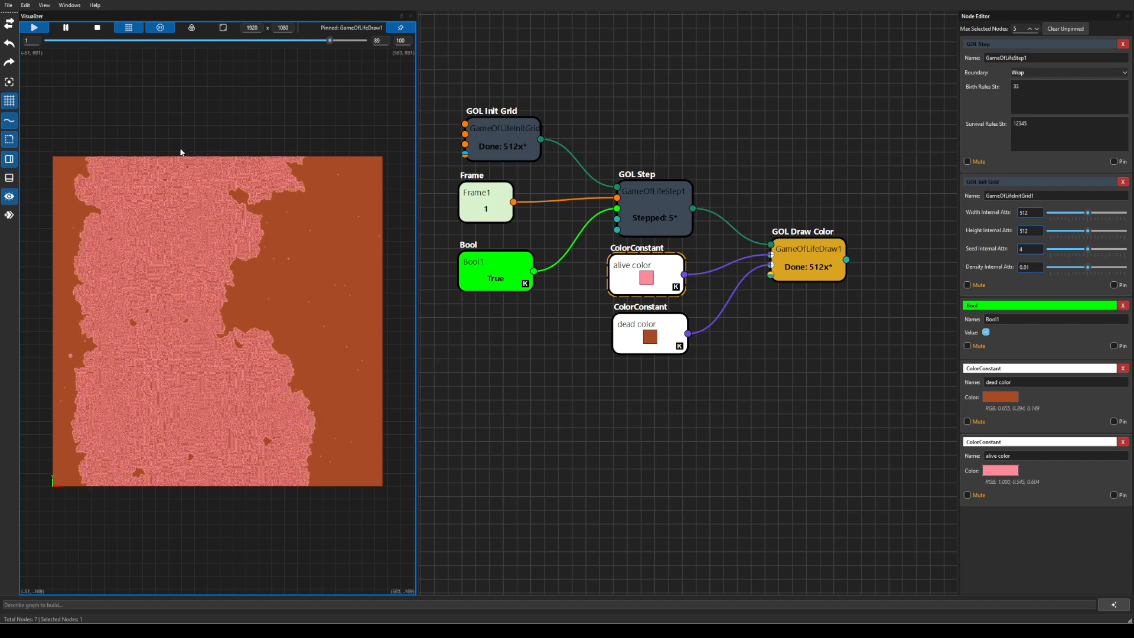
left_click(98, 27)
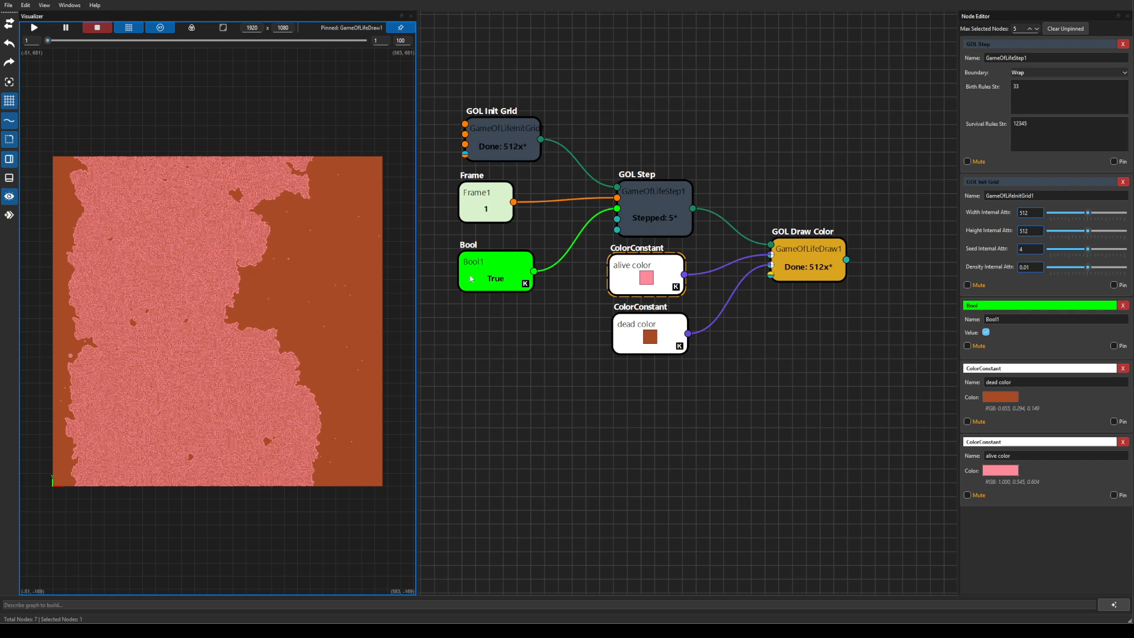
Step: Rename the Bool node "reset"
left_click(497, 273)
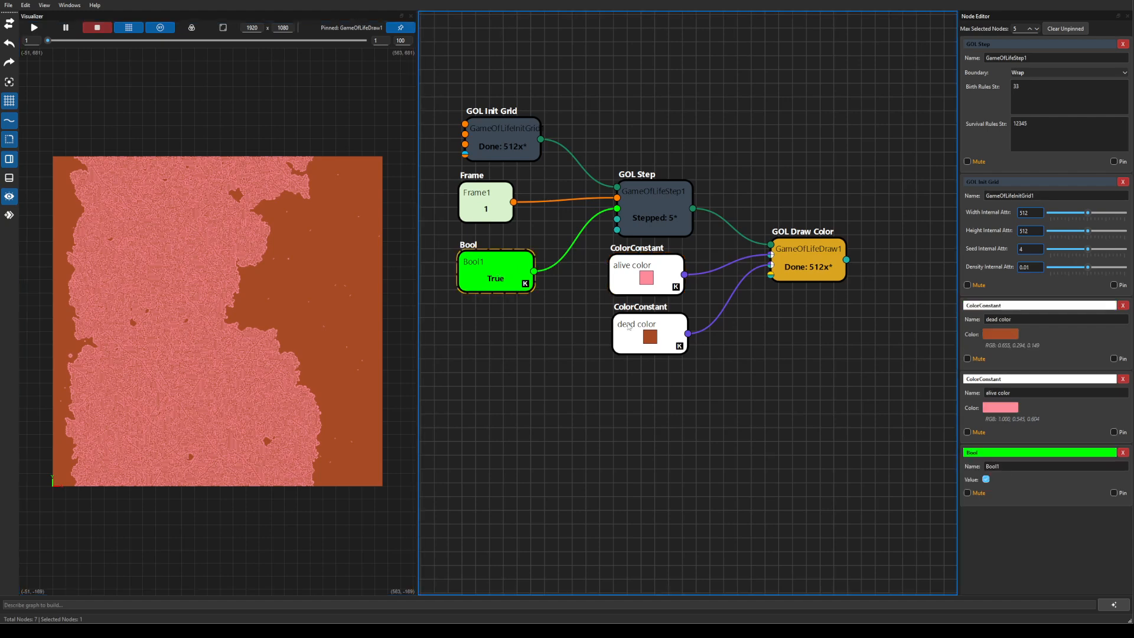
double_click(995, 466)
type("reset")
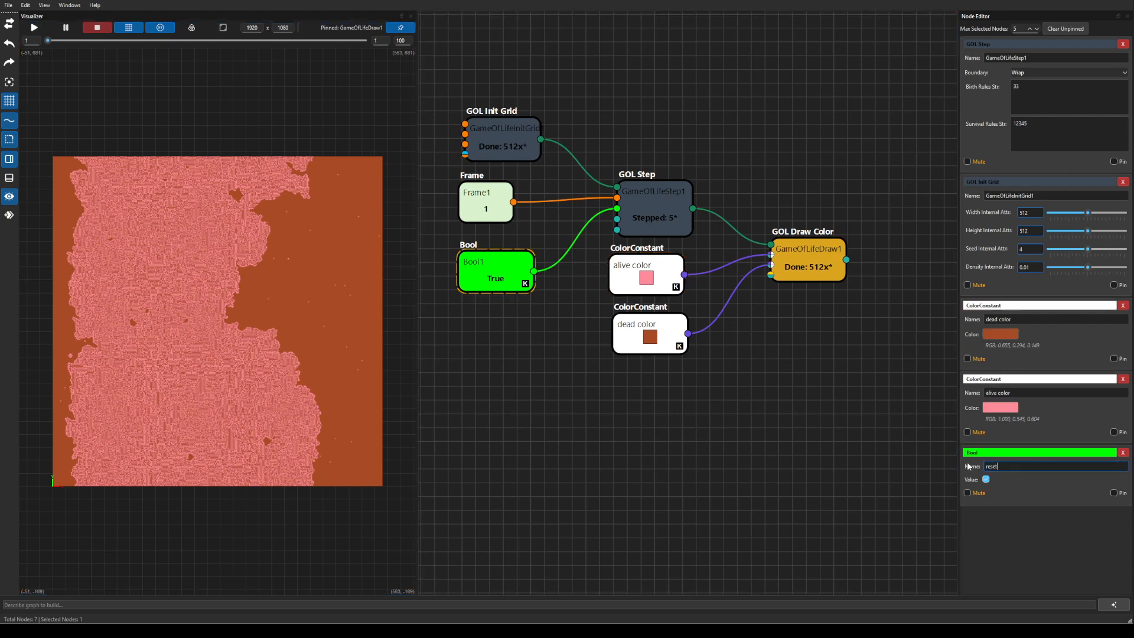
key("Return")
left_click(60, 48)
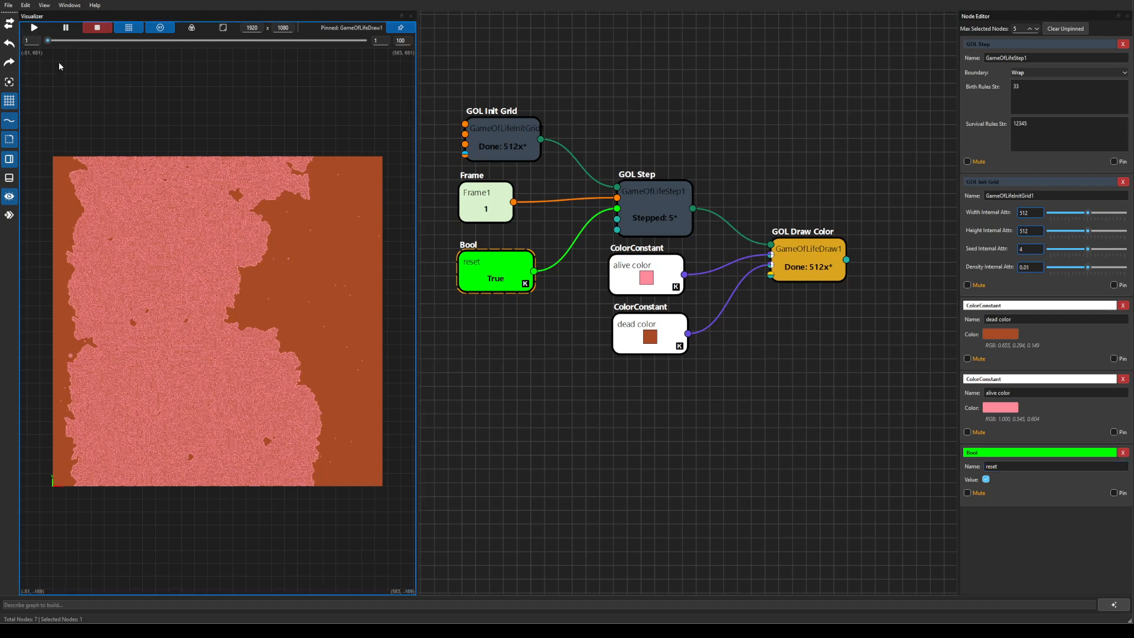
Step: Show the Keyframe Sequencer at a reduced height below the graph and animate the reset node's bool value in it
left_click(9, 216)
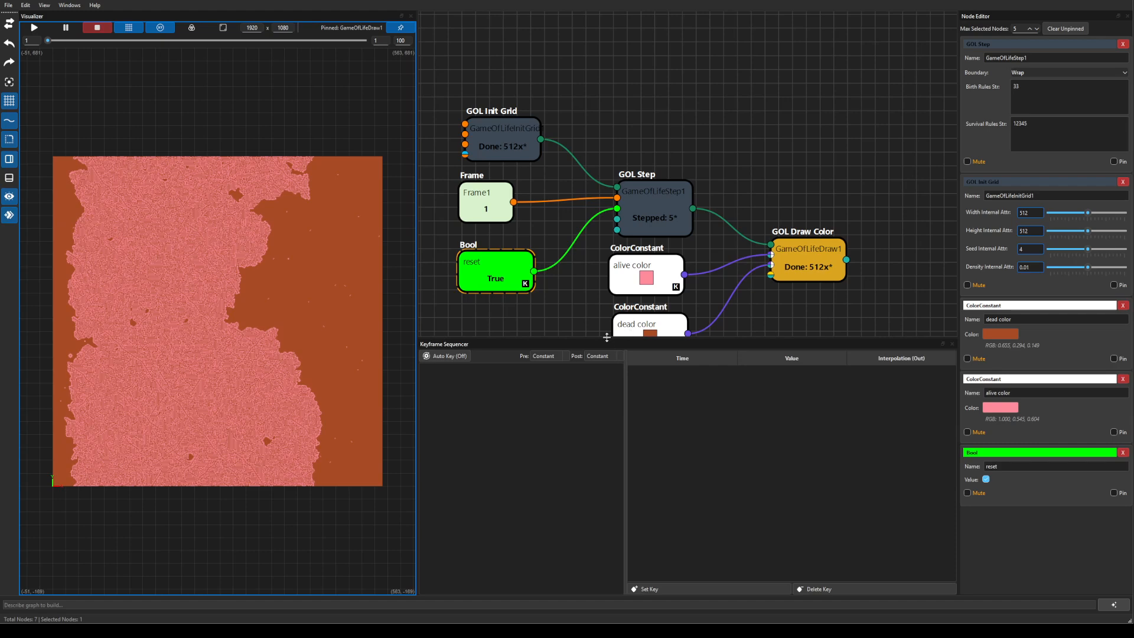
left_click_drag(606, 340, 606, 409)
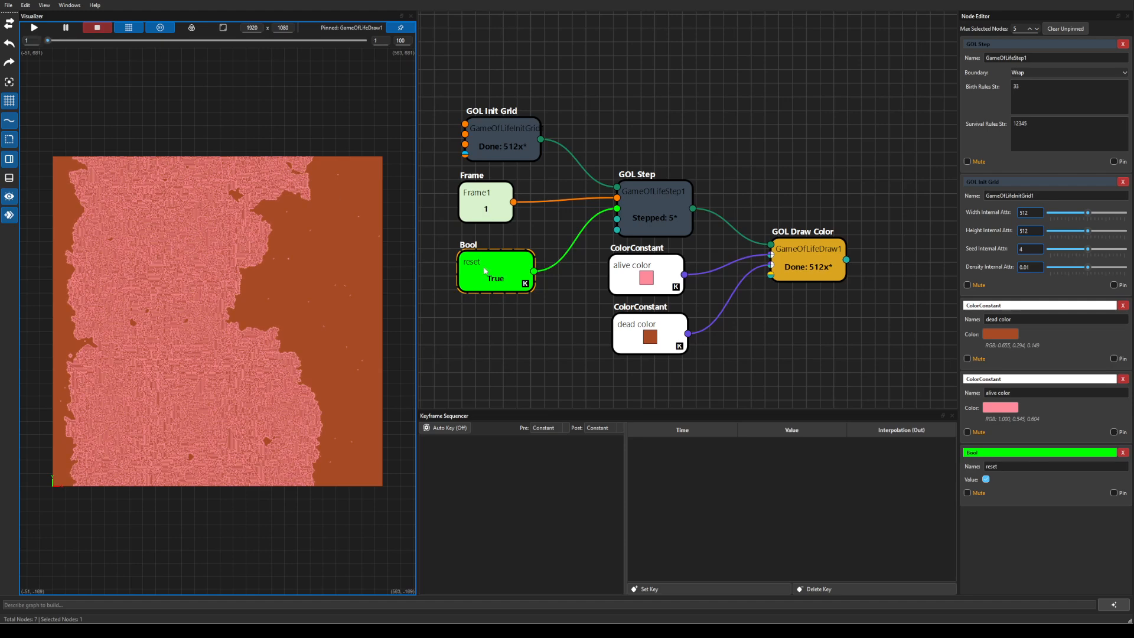
right_click(485, 271)
left_click(530, 236)
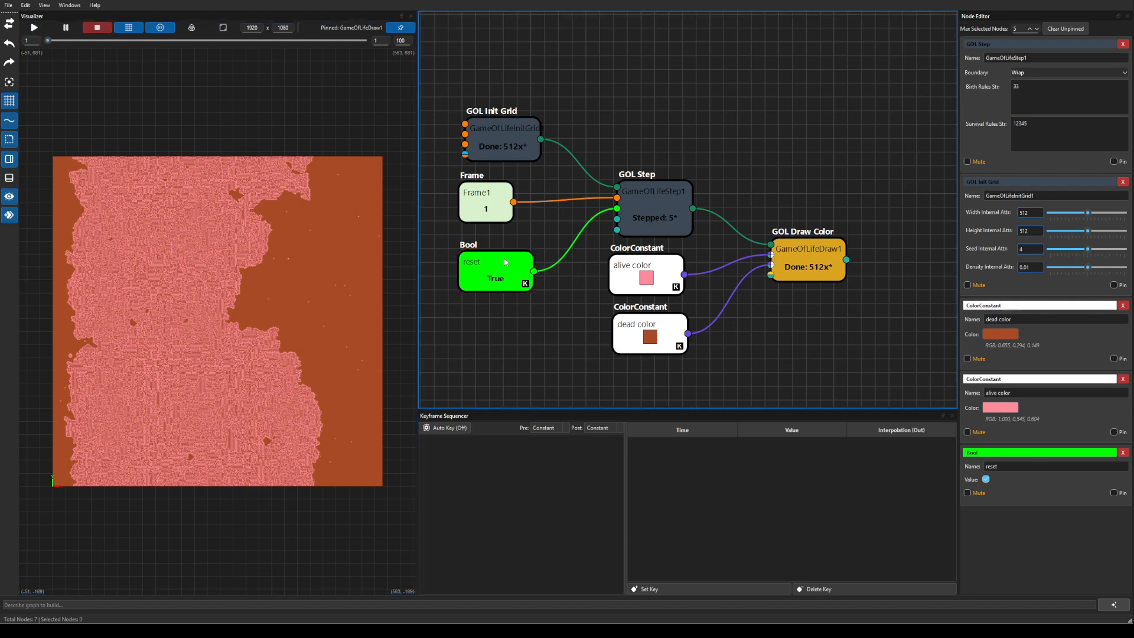
right_click(505, 259)
mouse_move(548, 281)
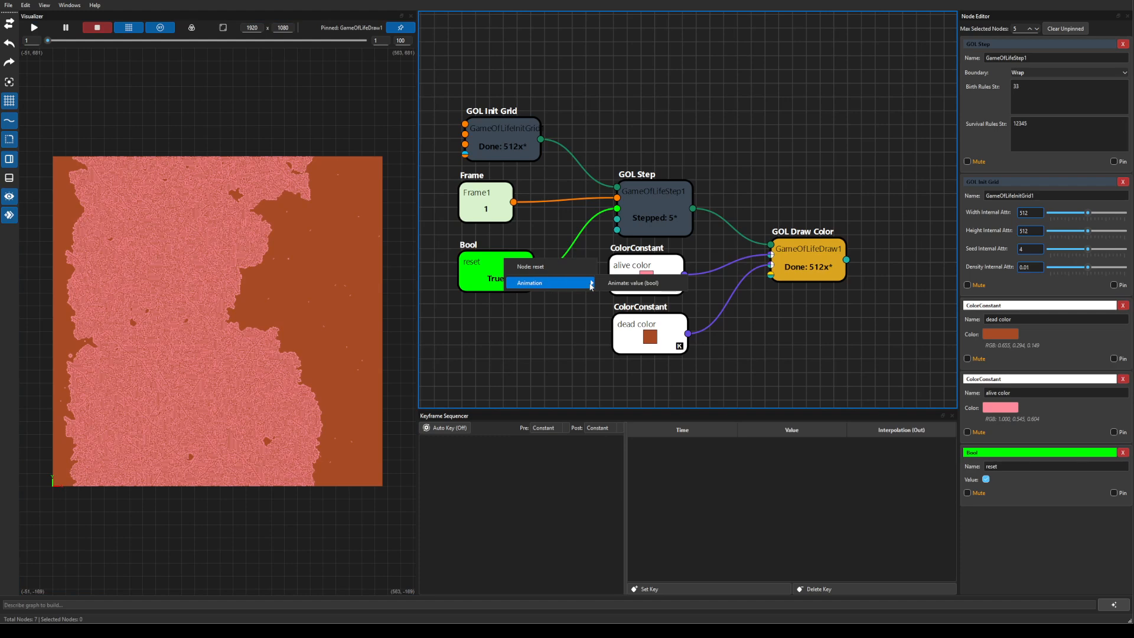
left_click(636, 285)
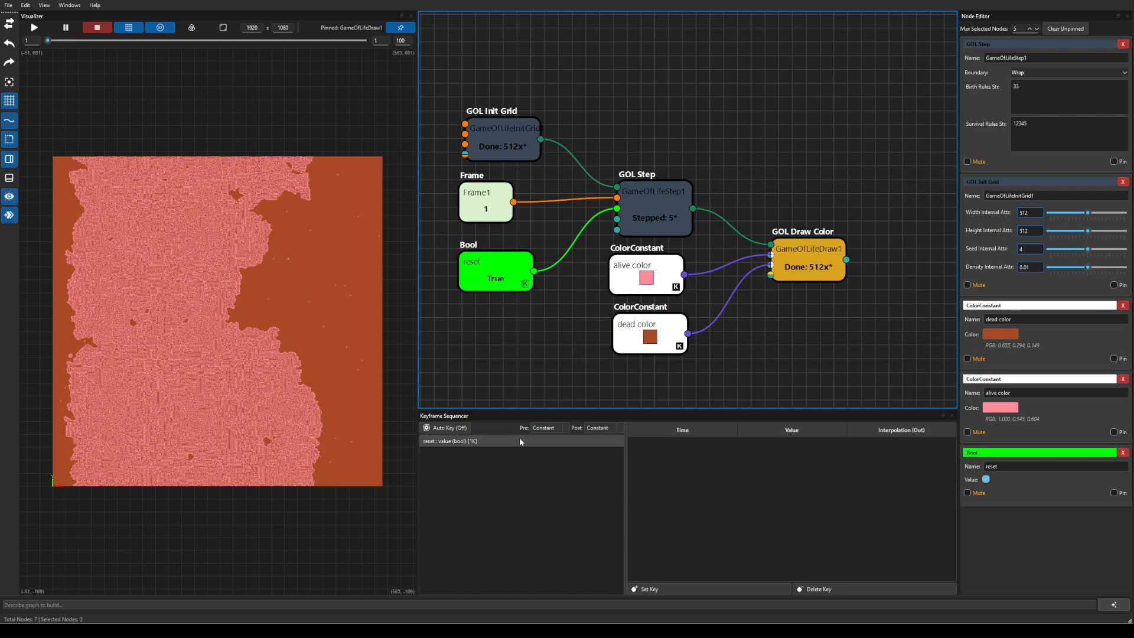
Step: Set the value of the reset track's keyframe at time 1.00 to False
left_click(455, 441)
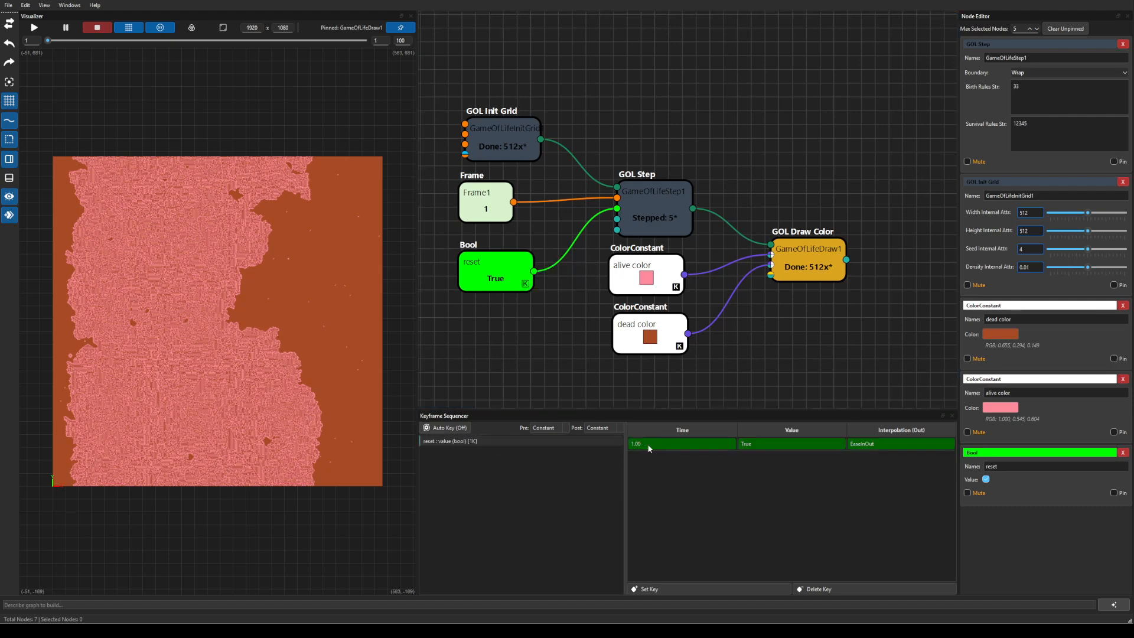
double_click(770, 445)
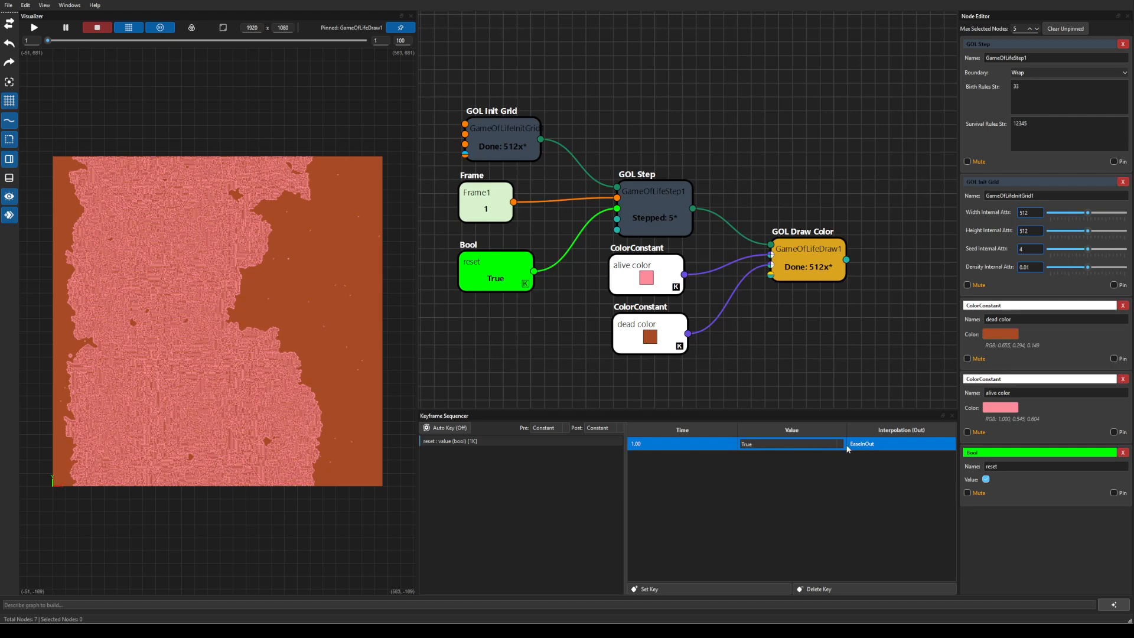
left_click(841, 445)
left_click(781, 452)
Step: Go to frame 2, turn the reset node's value on, and set a True keyframe there
left_click(367, 42)
key("Return")
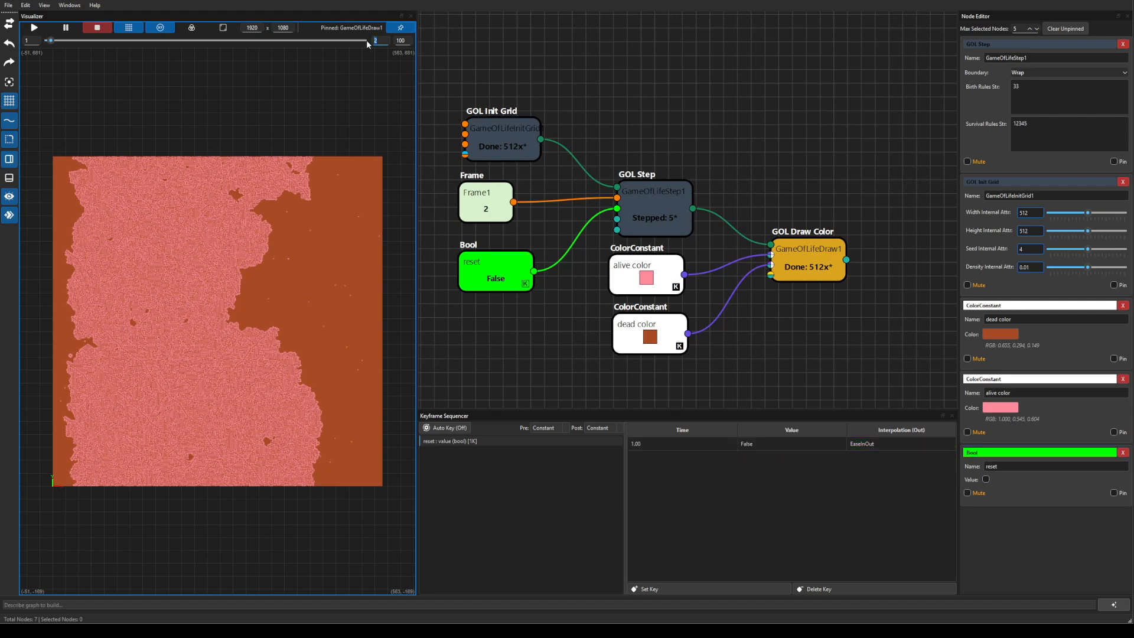
left_click(507, 287)
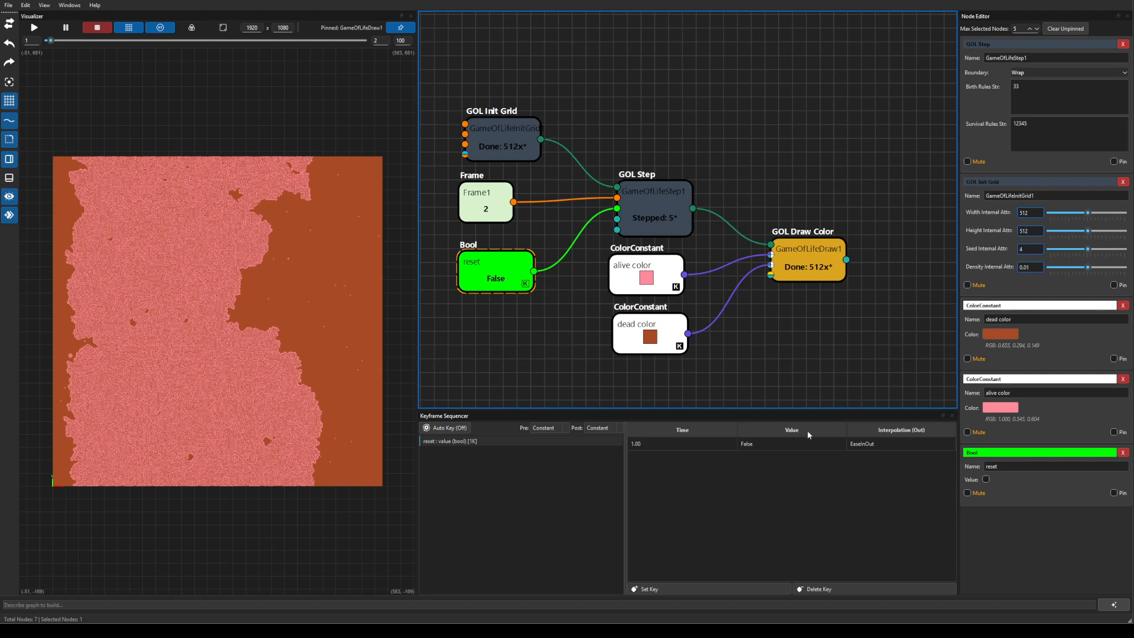
left_click(986, 479)
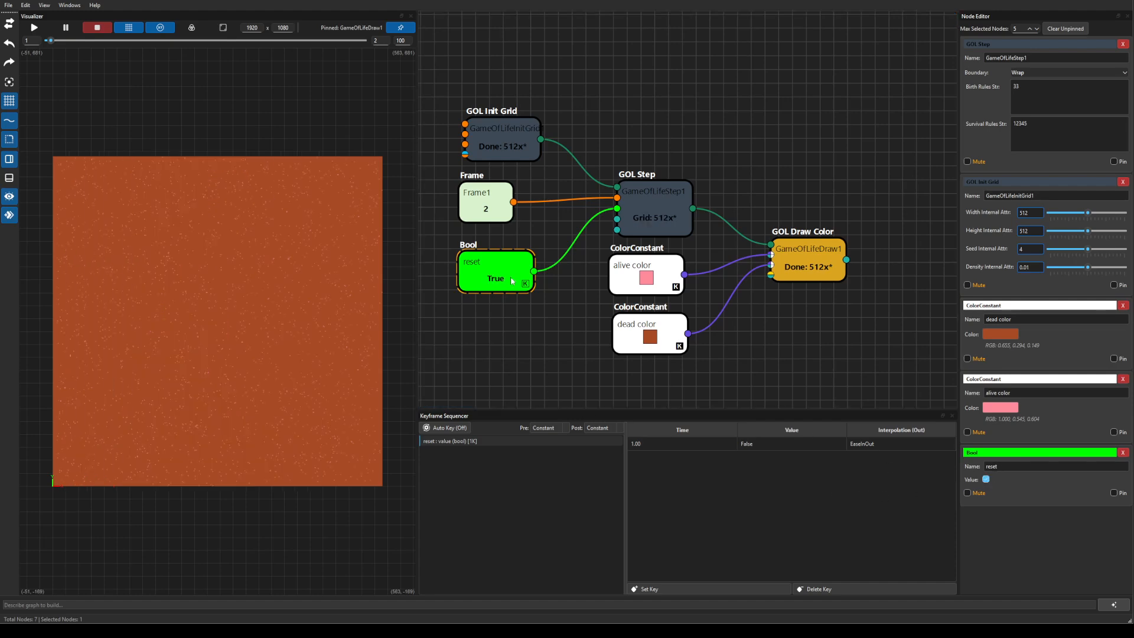
left_click(511, 279)
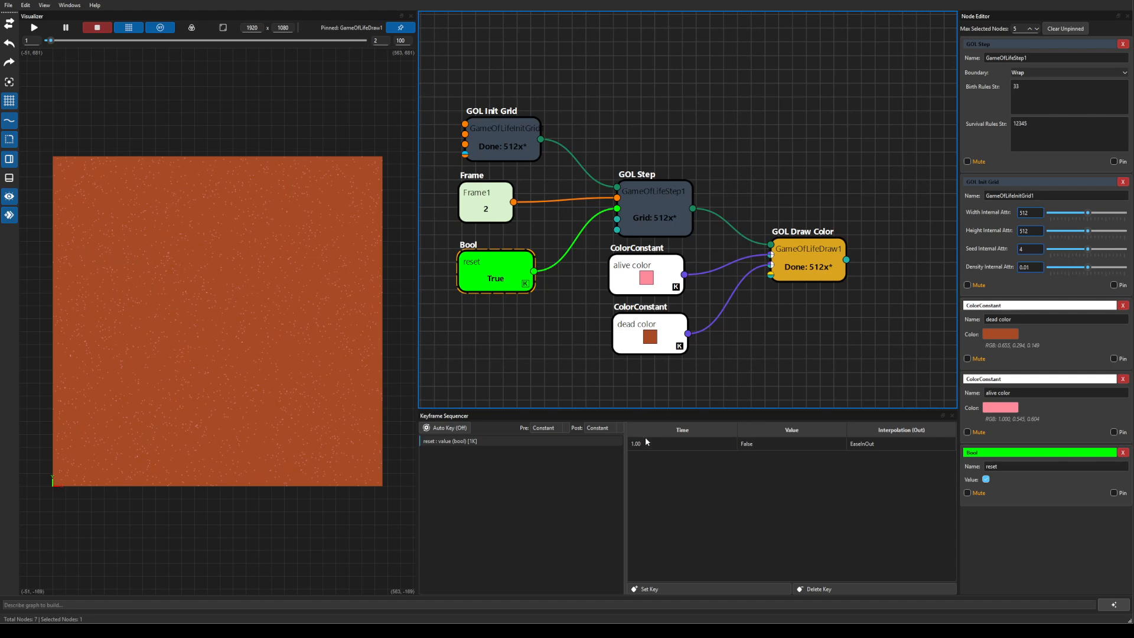
left_click(662, 588)
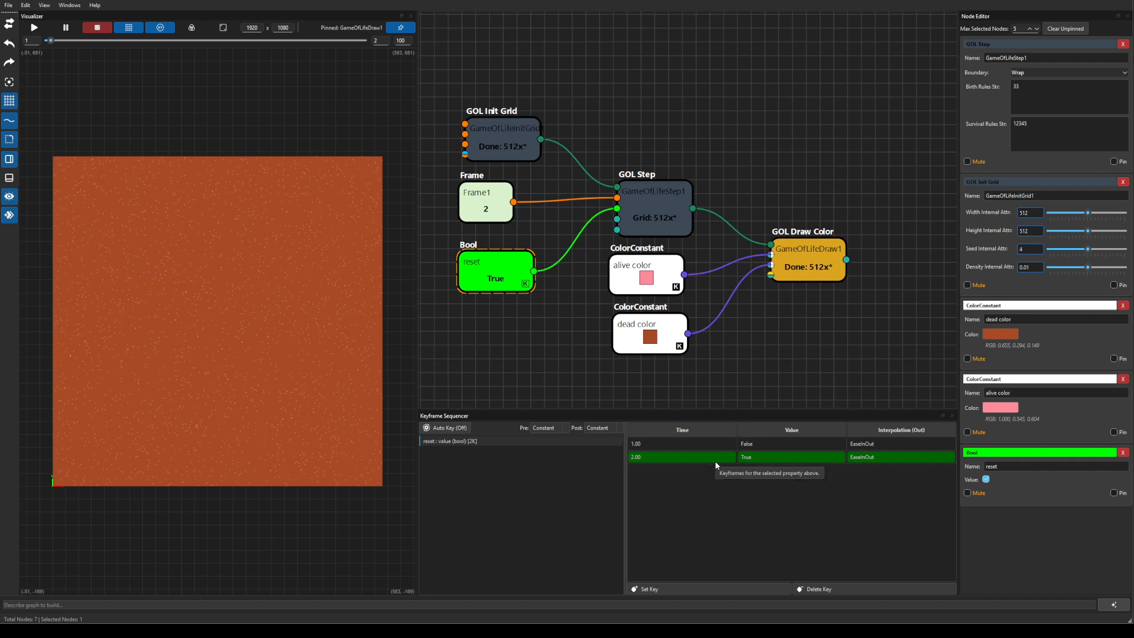
Step: Set the interpolation of both reset keyframes, at times 1.00 and 2.00, to Linear
left_click(870, 443)
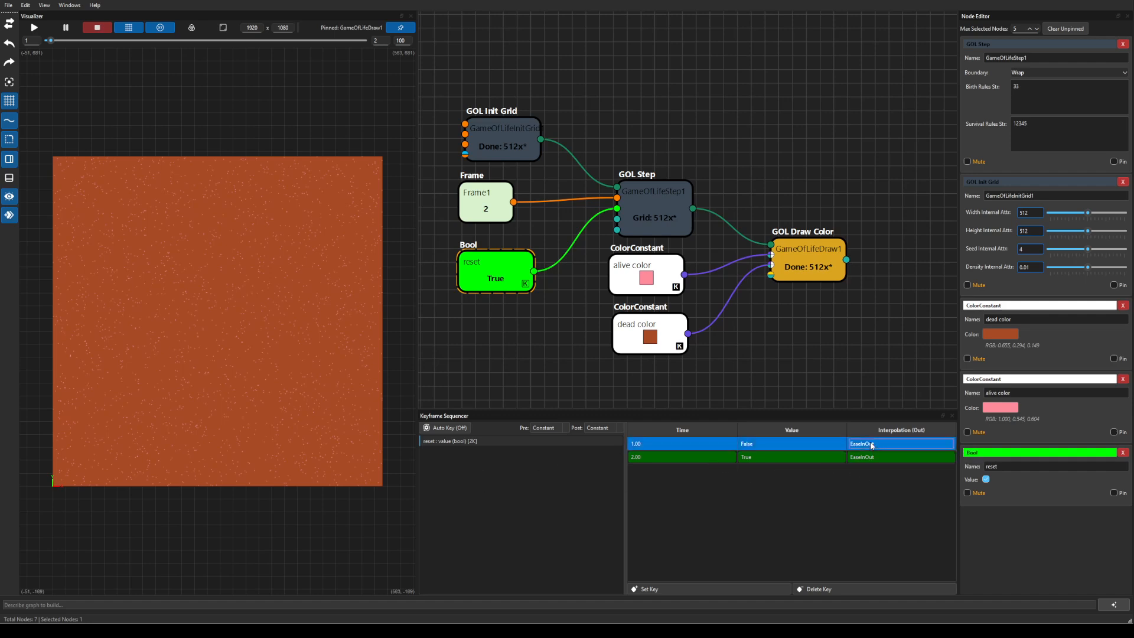
left_click(948, 444)
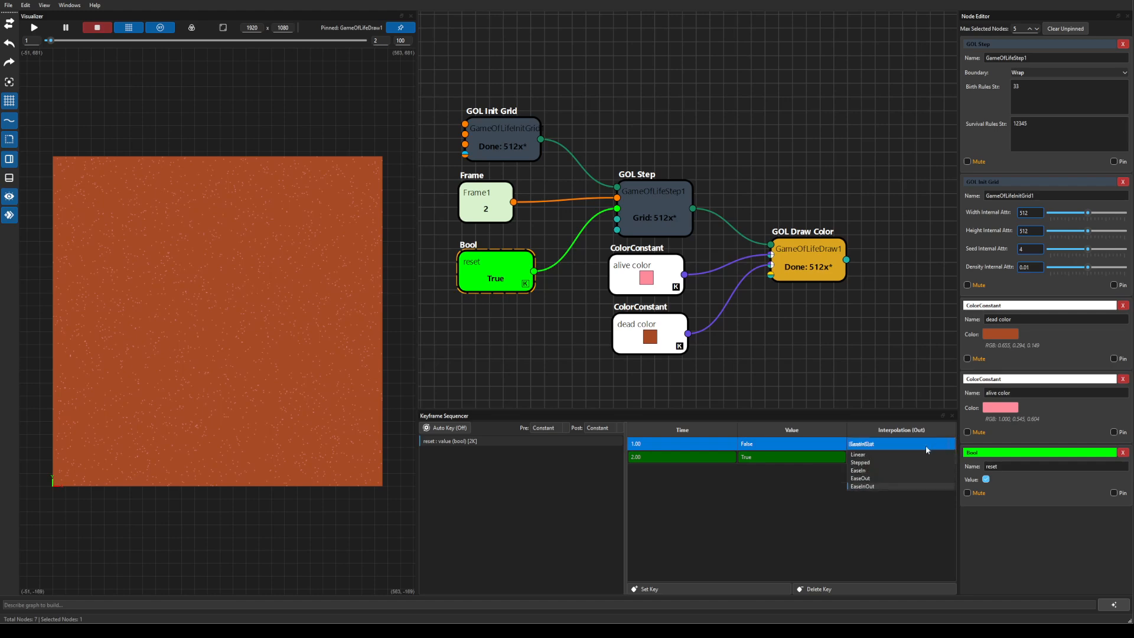
left_click(898, 454)
left_click(949, 457)
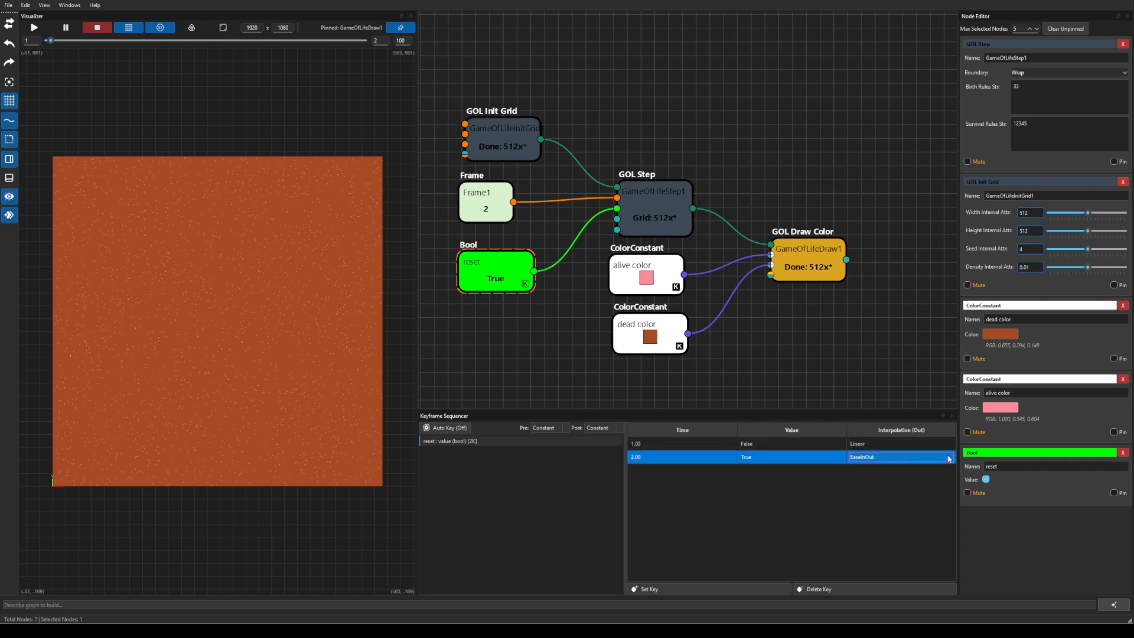
left_click(879, 458)
left_click(897, 465)
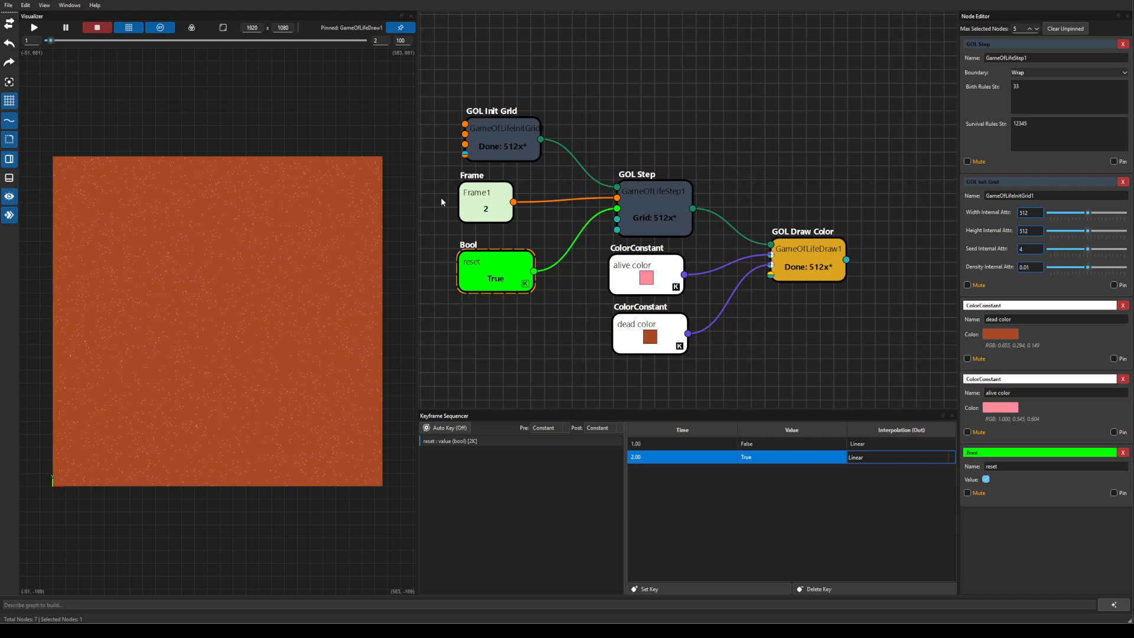
Step: Set the timeline's end frame to 50, play the simulation to test the reset keyframes, and stop it
left_click_drag(407, 40, 381, 37)
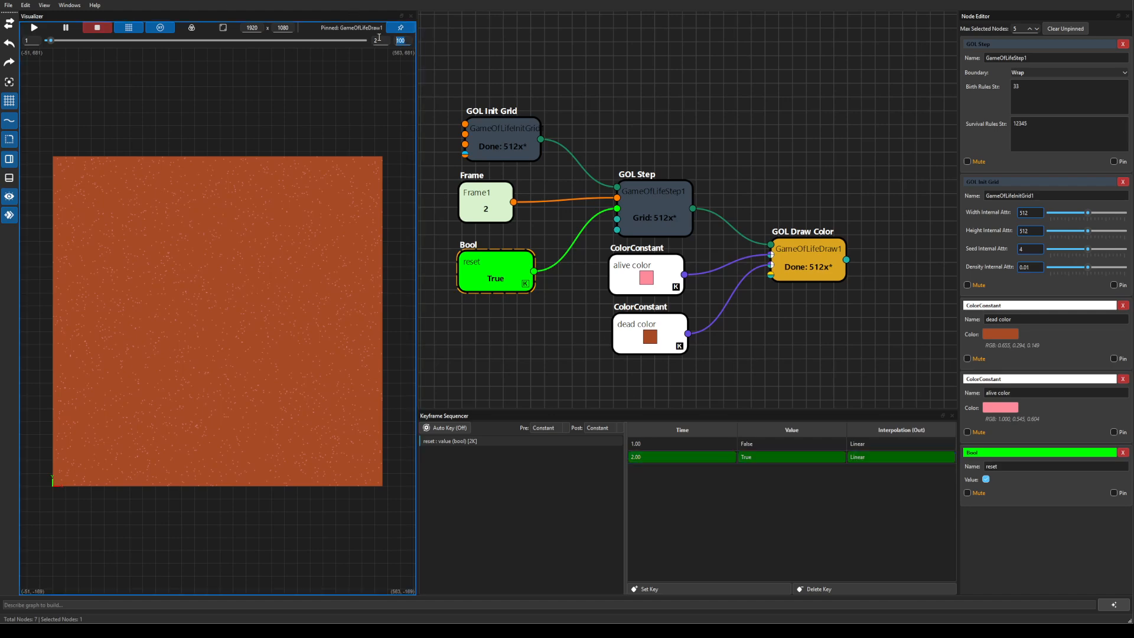
type("50")
left_click(37, 27)
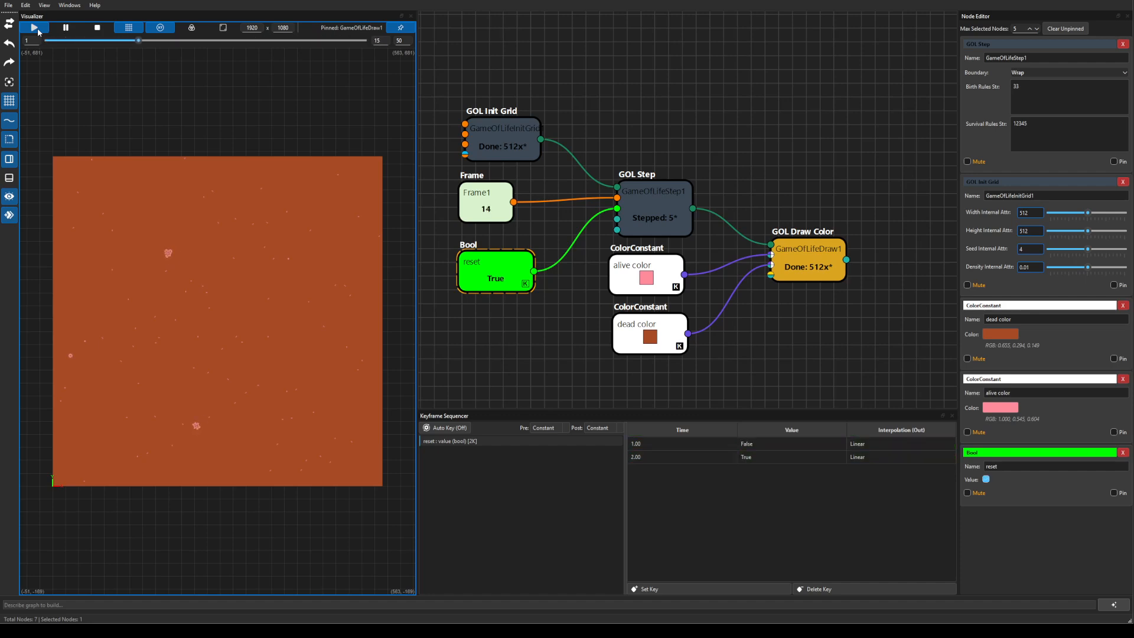
left_click(97, 28)
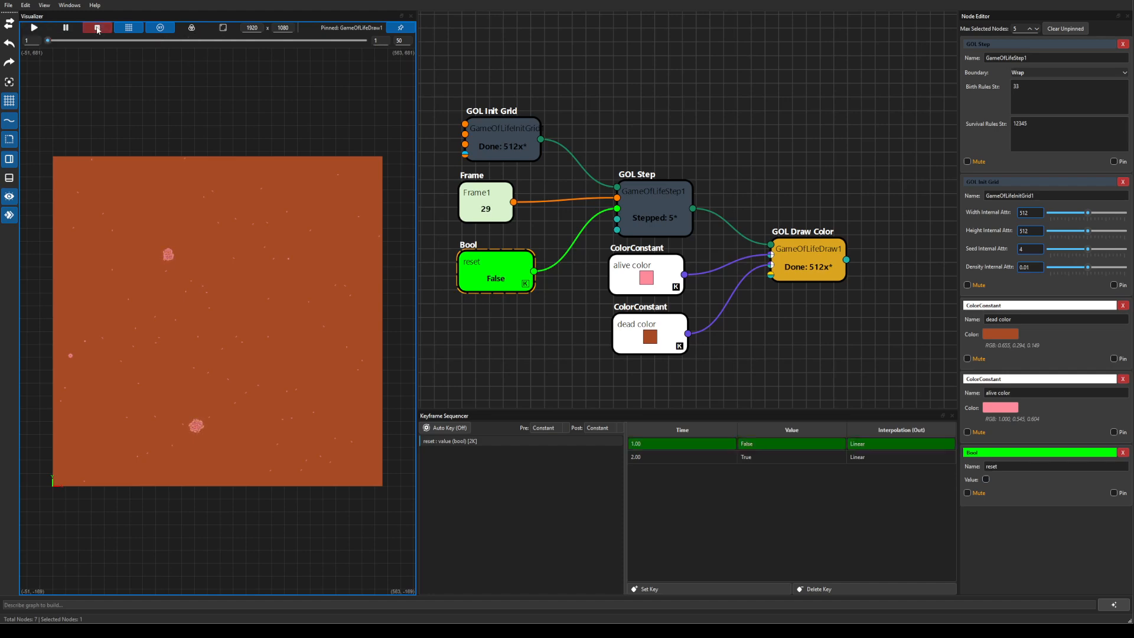
Step: Set the timeline's end frame to 1000, play the simulation past frame 100, and stop it
double_click(401, 40)
type("1000")
key("ctrl+a")
left_click(41, 30)
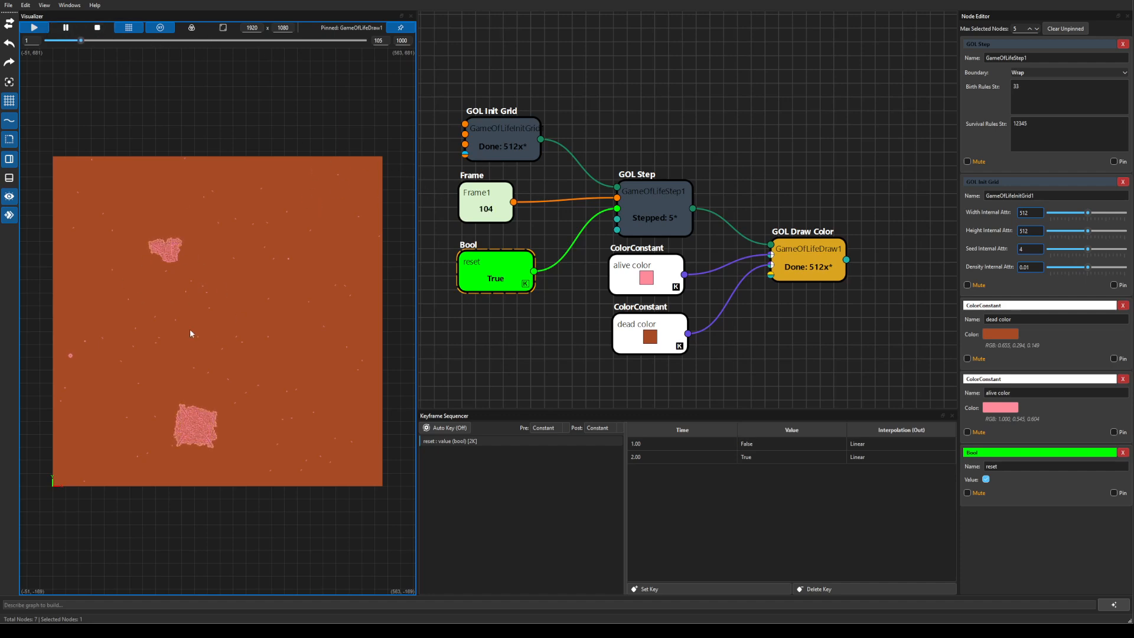
left_click(97, 28)
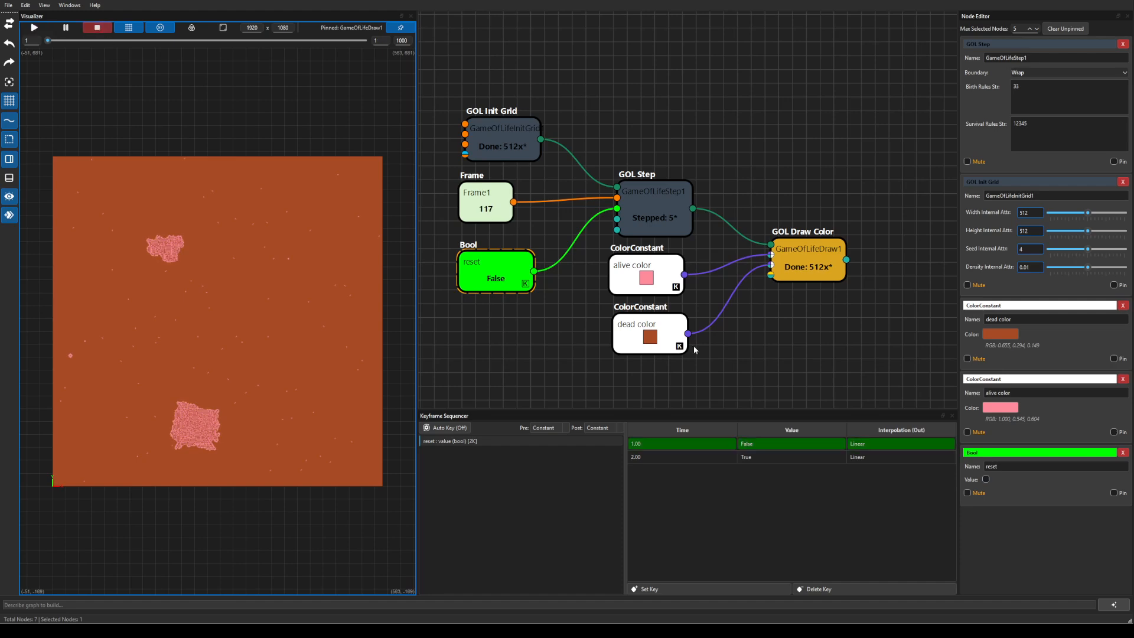
scroll(806, 324, "down", 1)
left_click_drag(806, 324, 735, 293)
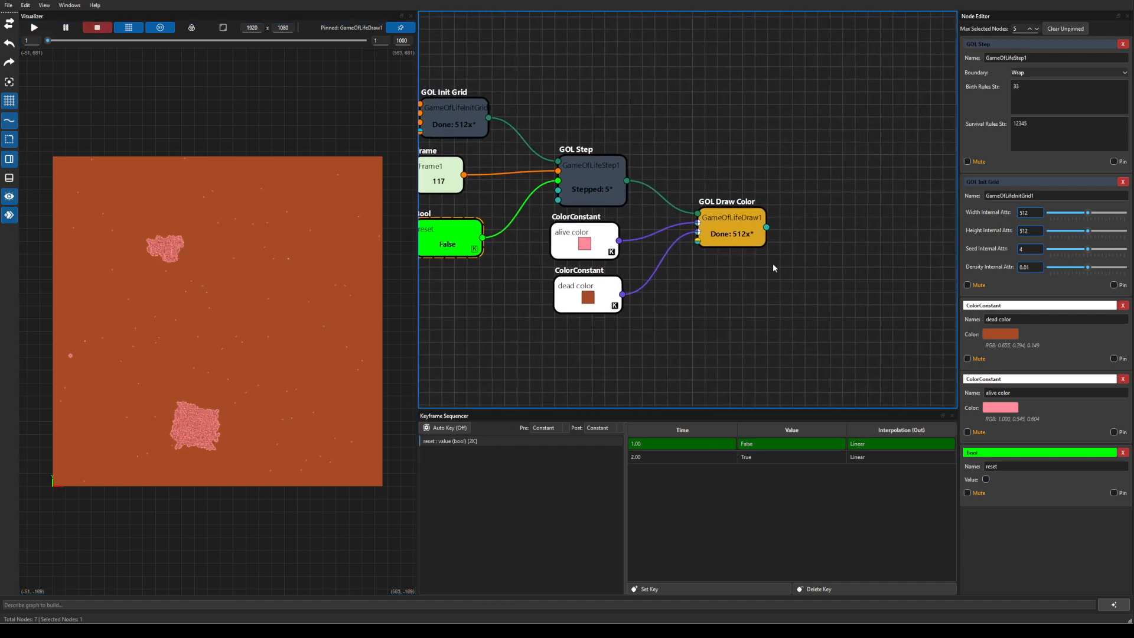
Step: Add an ExportImageSequence node beside GOL Draw Color and connect the GOL Draw Color output to its image data input
right_click(788, 299)
type("exp")
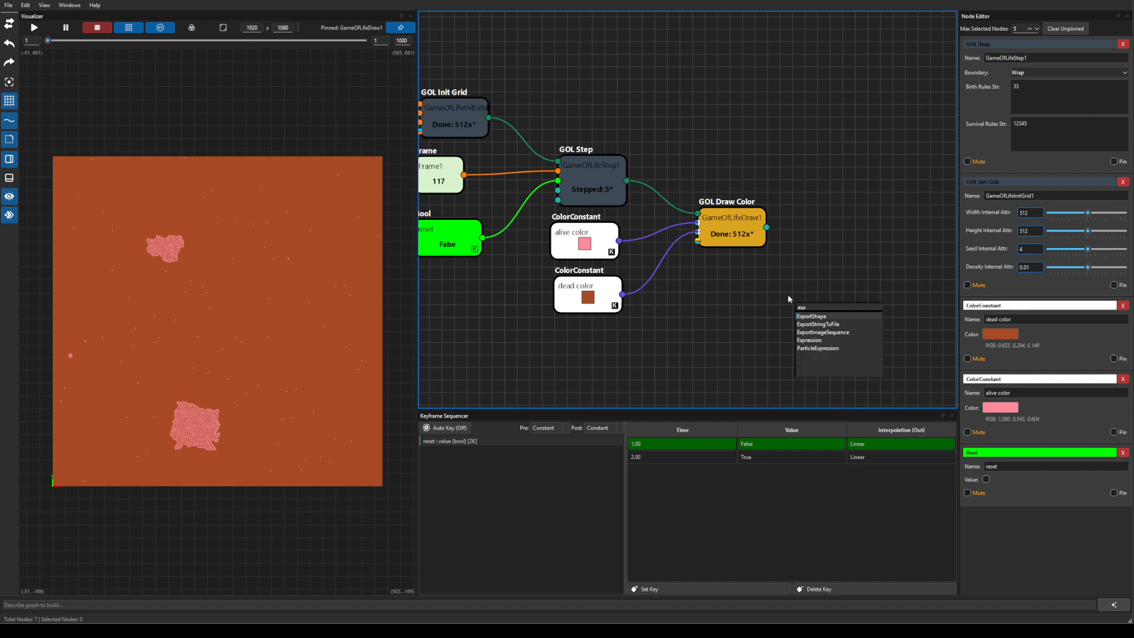
key("Down")
key("Down")
key("Return")
left_click_drag(789, 298, 840, 248)
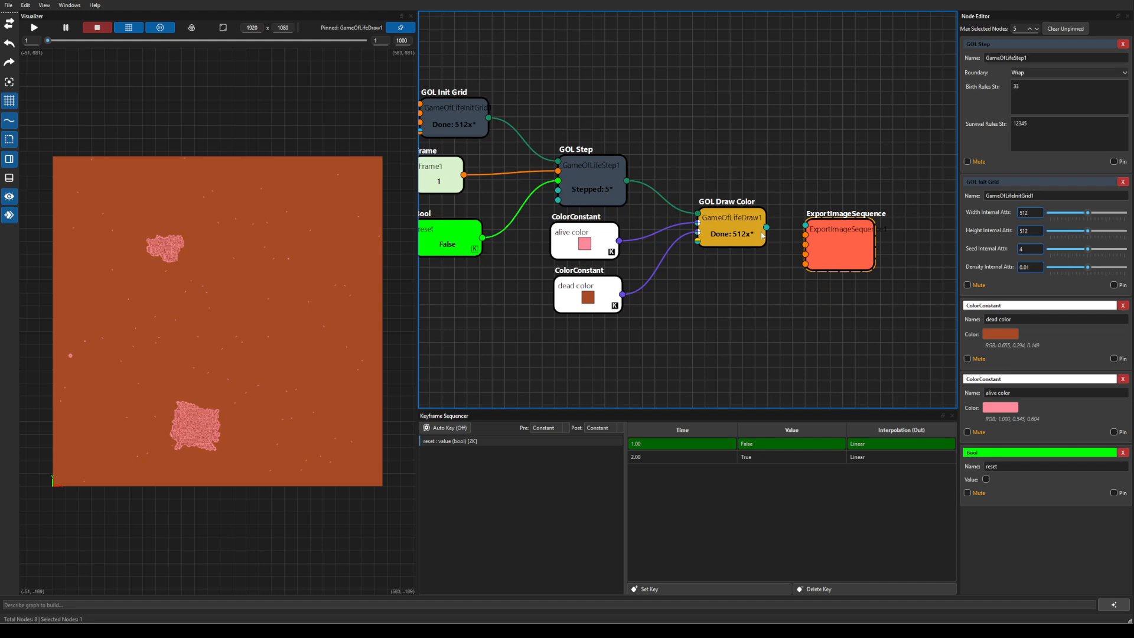
left_click_drag(767, 228, 805, 226)
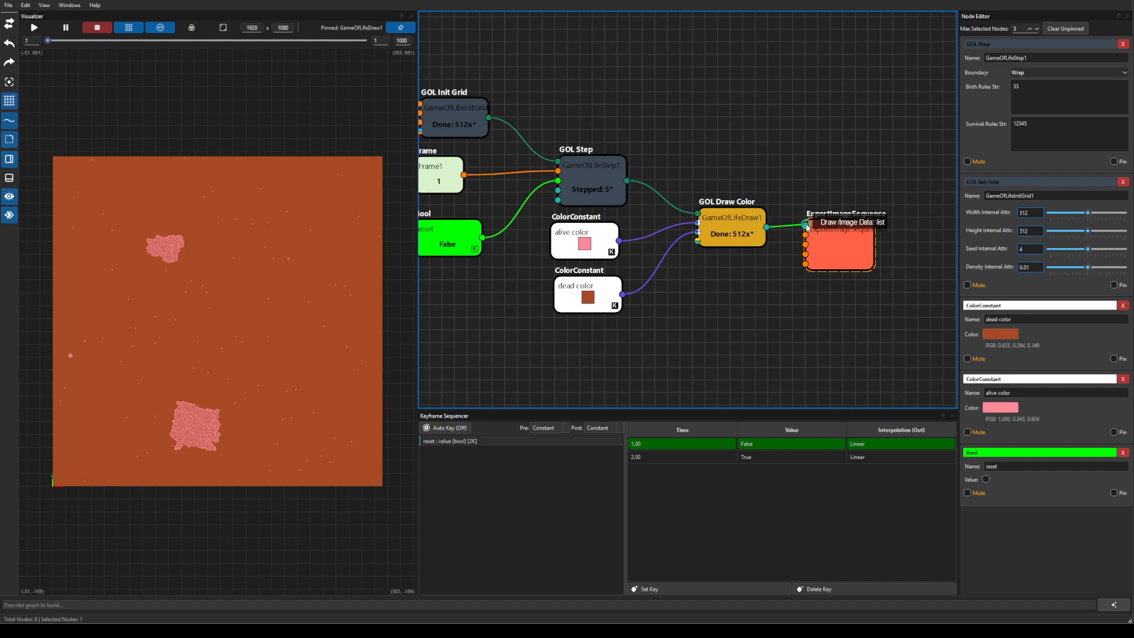
Step: Set the ExportImageSequence node's export path to image.####.png in the D:/python-projects/Node-It folder
left_click(842, 237)
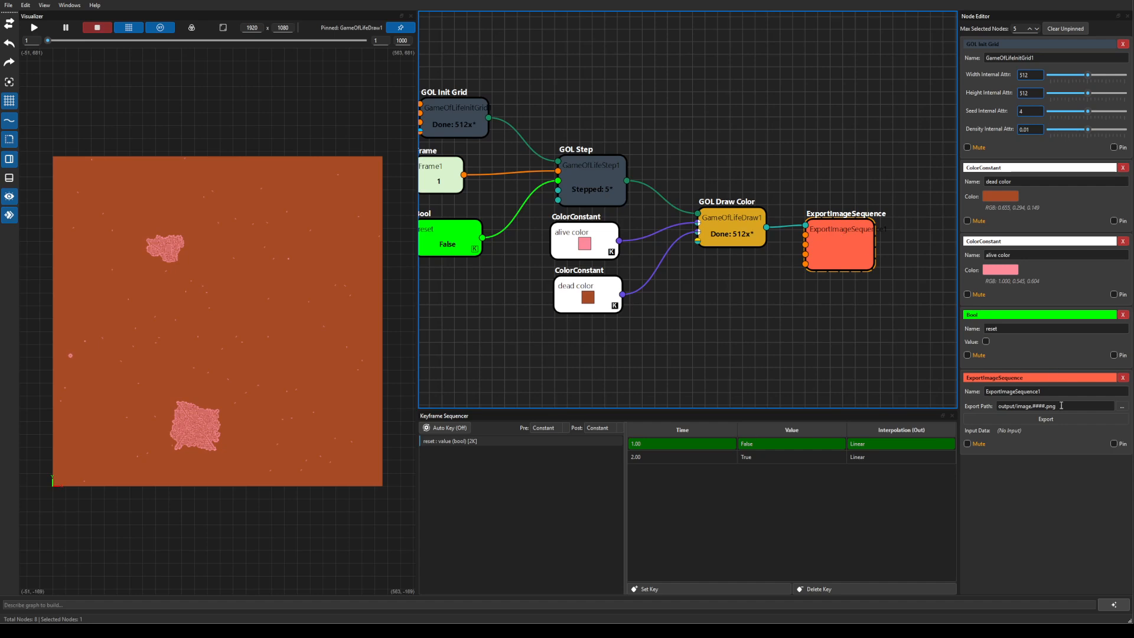
left_click(1123, 407)
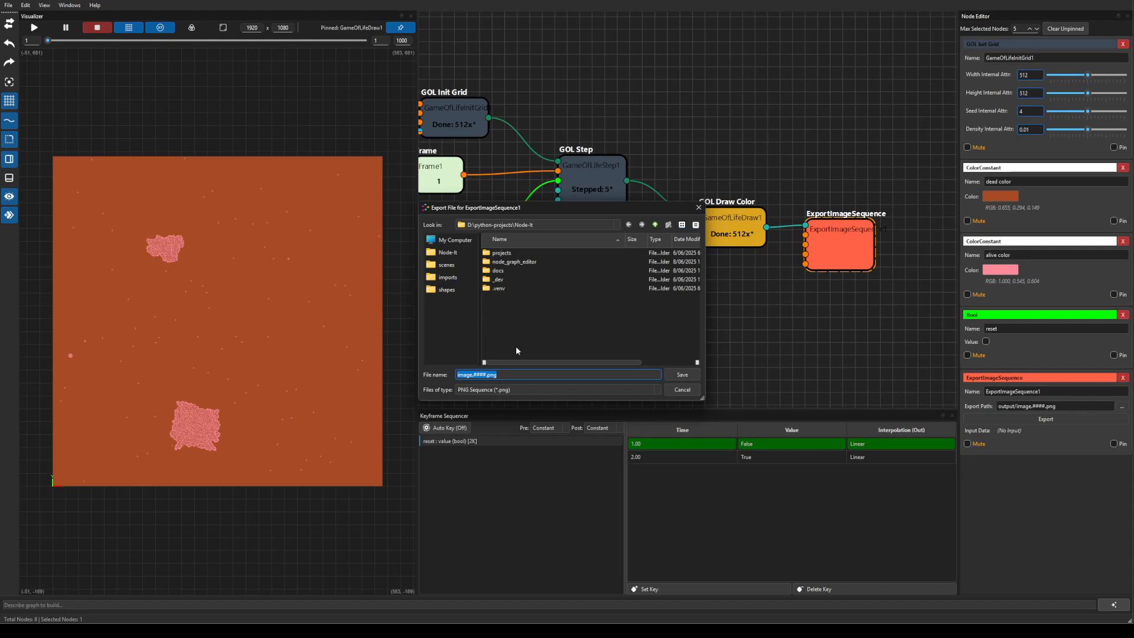
left_click(682, 375)
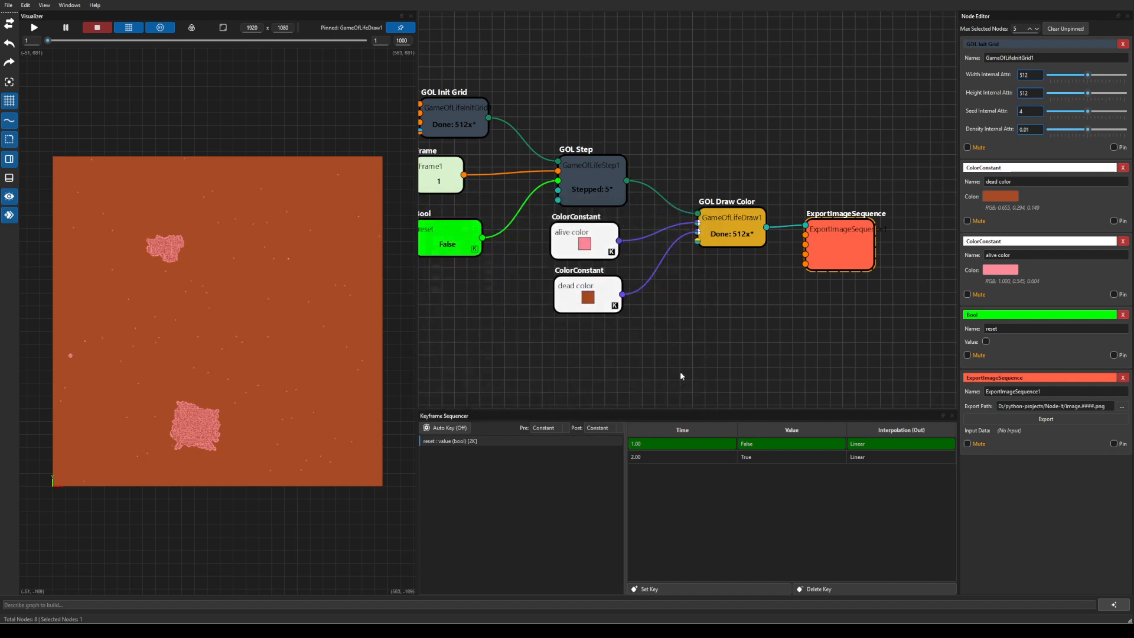
Step: Start exporting the PNG image sequence from the ExportImageSequence node, and cancel the export after the first few dozen frames
left_click(1057, 418)
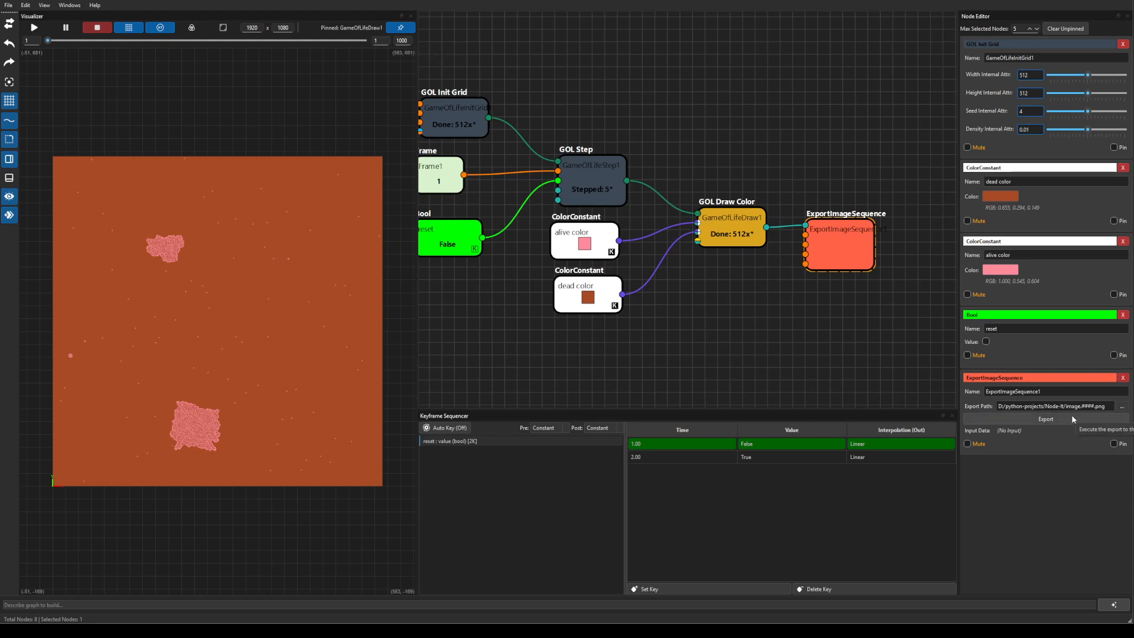
left_click(1038, 419)
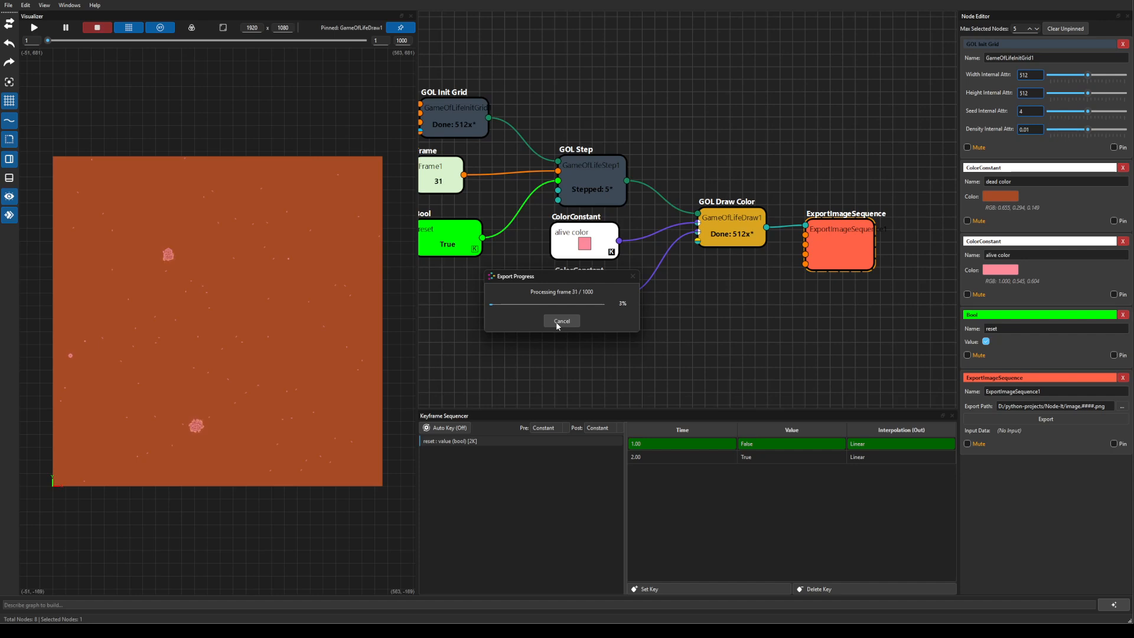
left_click(556, 323)
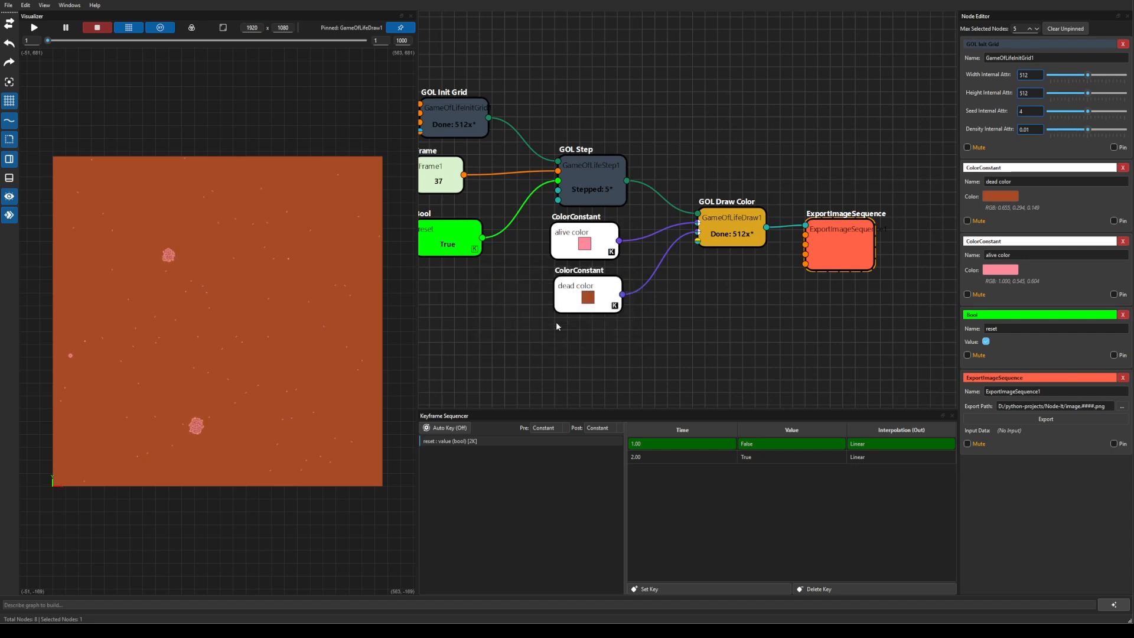